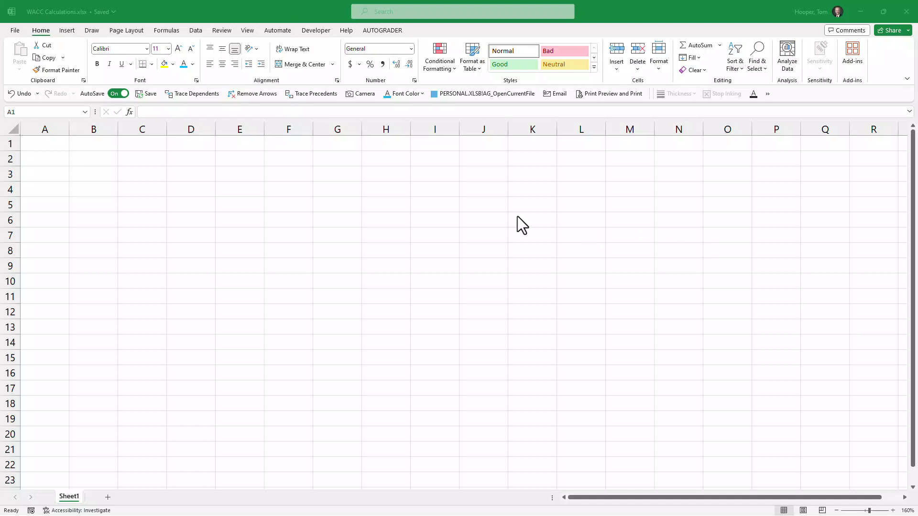
Enter the title 'Weighted Average Cost of Capital, WACC' in F5, right-aligned, bold and underlined.
click(275, 204)
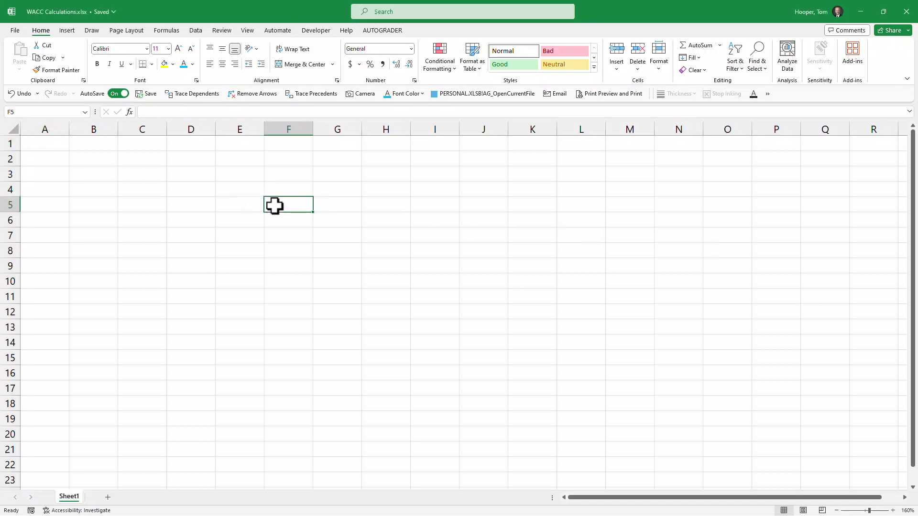
text(Weighted Average Cost of Capital, WACC)
key(ctrl+Return)
key(alt)
key(h)
key(a)
key(r)
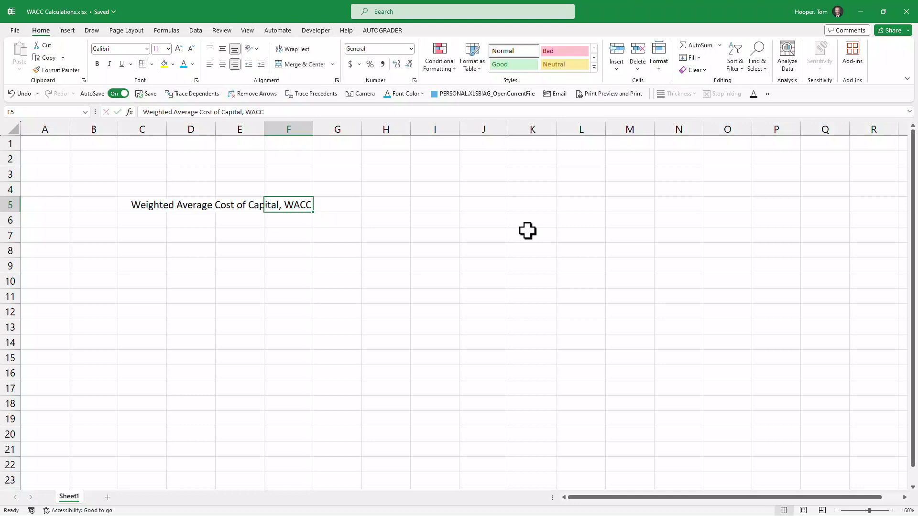
key(ctrl+b)
key(ctrl+u)
Label D9 'After Tax Cost of Debt, rD_AT' with D_AT formatted as subscript.
key(Down)
key(Down)
key(Down)
key(Down)
key(Left)
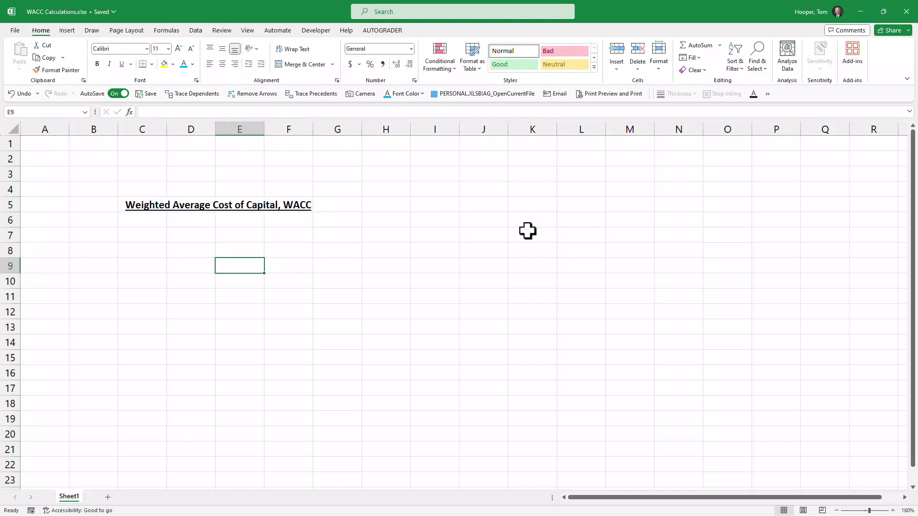
key(Left)
text(Af)
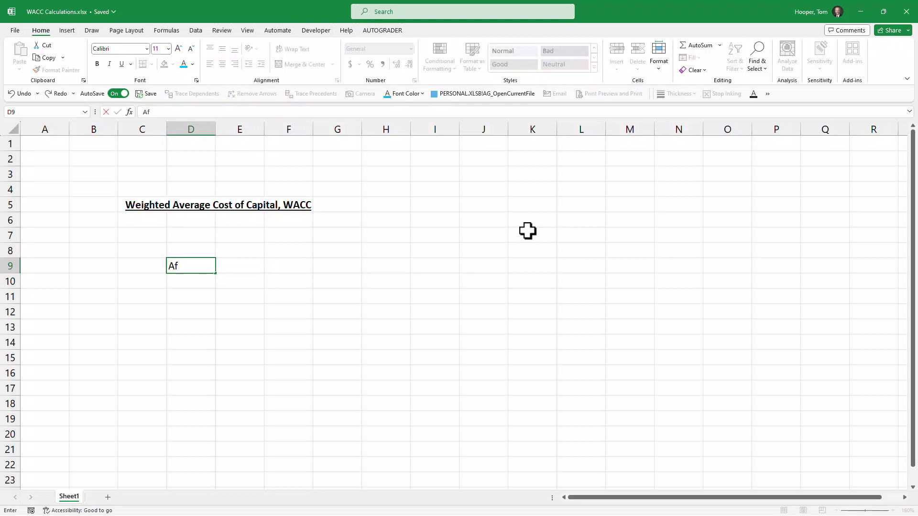
text(ter Tax Cost of De)
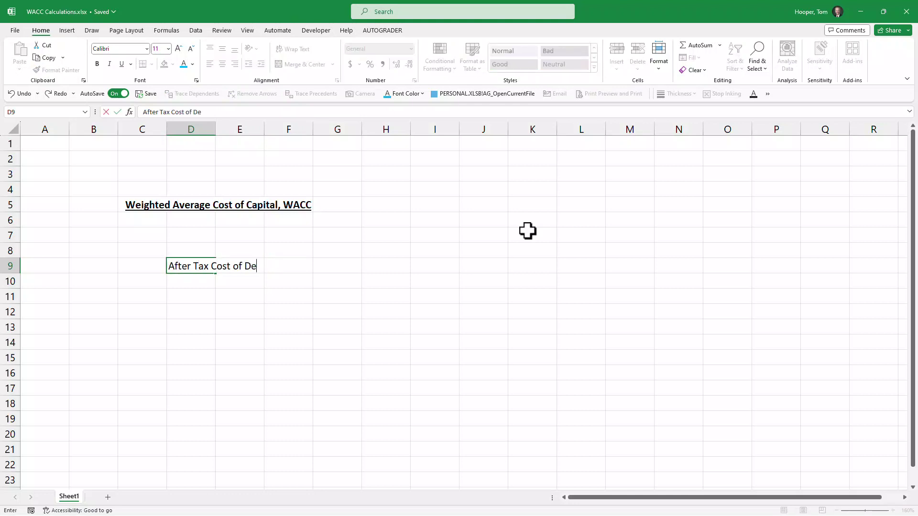
text(bt, rD_AT)
key(F2)
key(shift+Left)
key(shift+Left)
key(shift+Left)
key(shift+Left)
key(shift+Left)
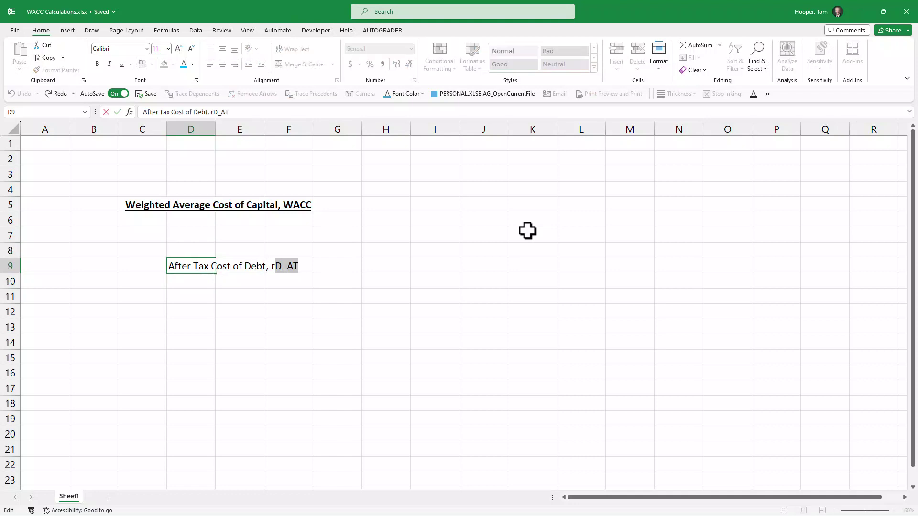
key(ctrl+1)
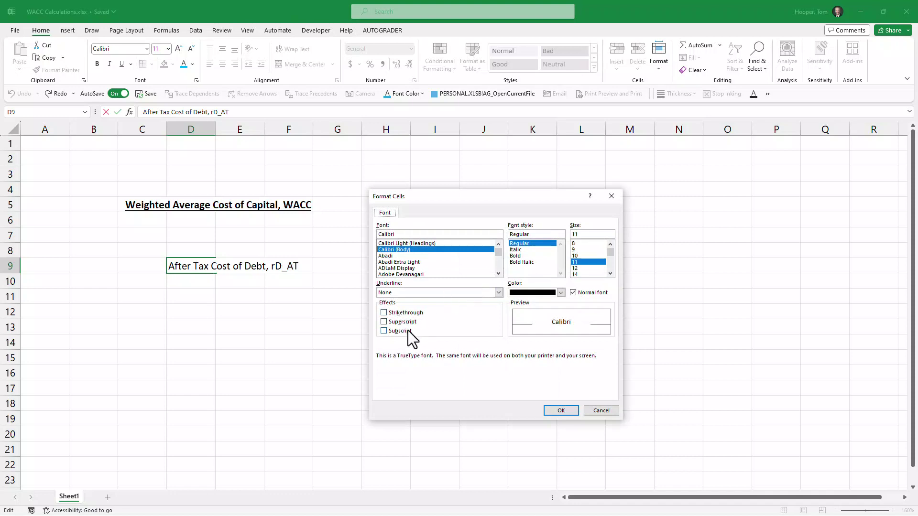
click(408, 330)
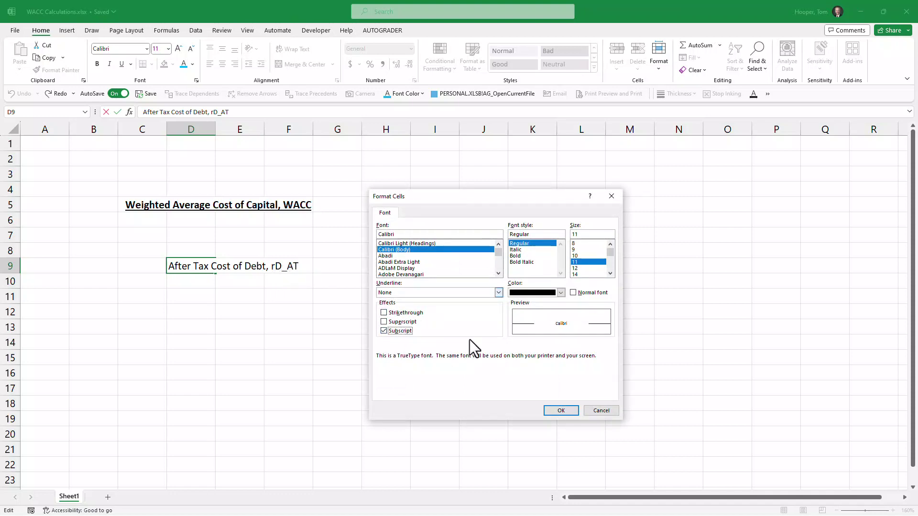
click(572, 413)
Enter 6% in E9, display it as 6.00%, and apply the Input cell style.
key(Tab)
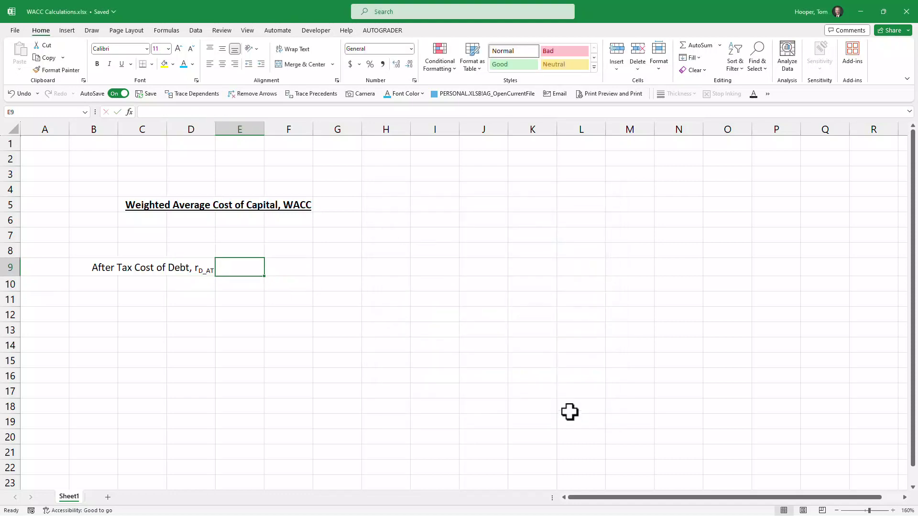
text(6)
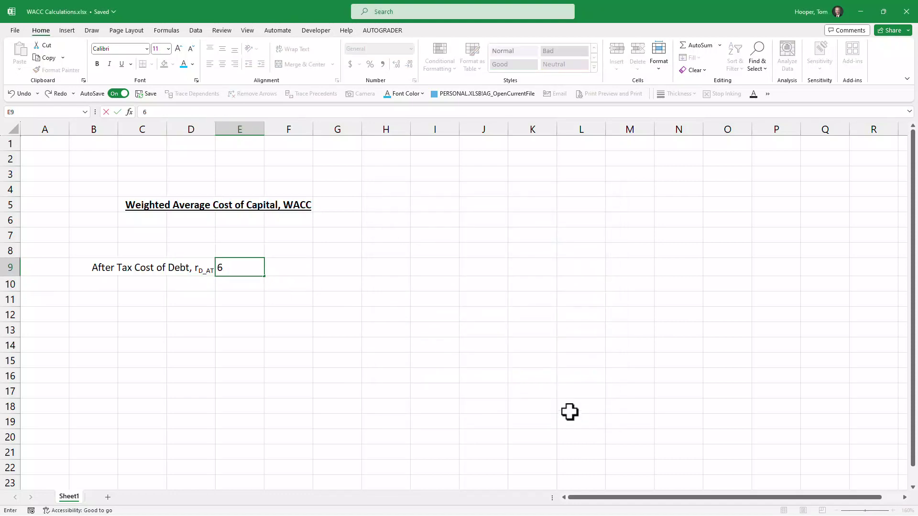
text(%)
key(Return)
key(Up)
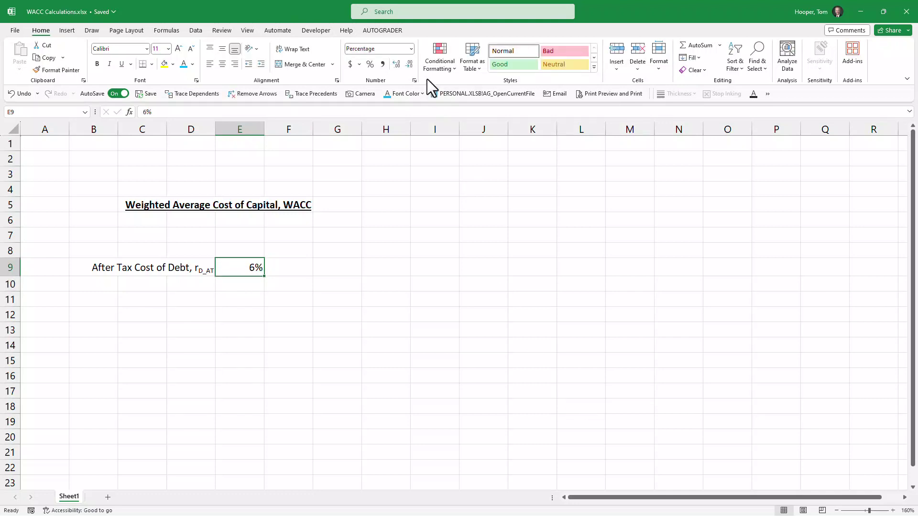
click(398, 65)
click(397, 65)
key(alt+h)
key(j)
click(667, 97)
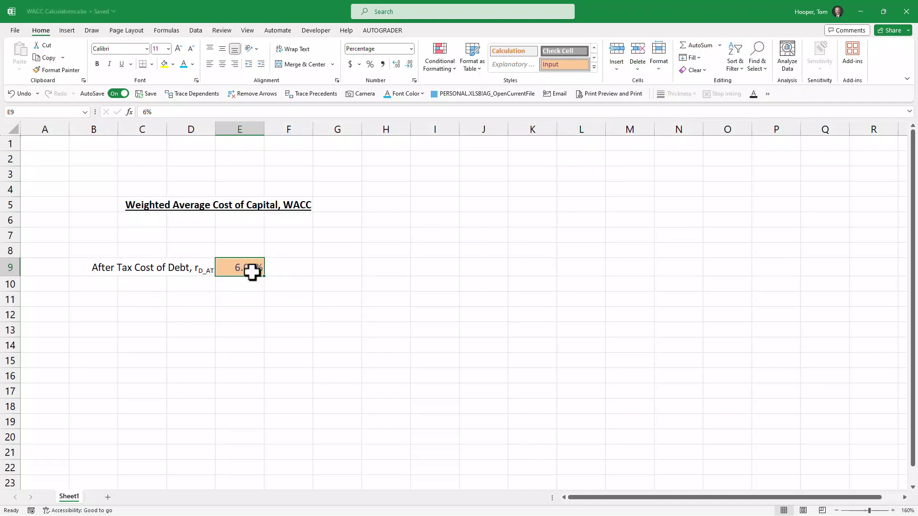
Add the right-aligned label '% Debt' in D13.
click(206, 329)
text(% Debt)
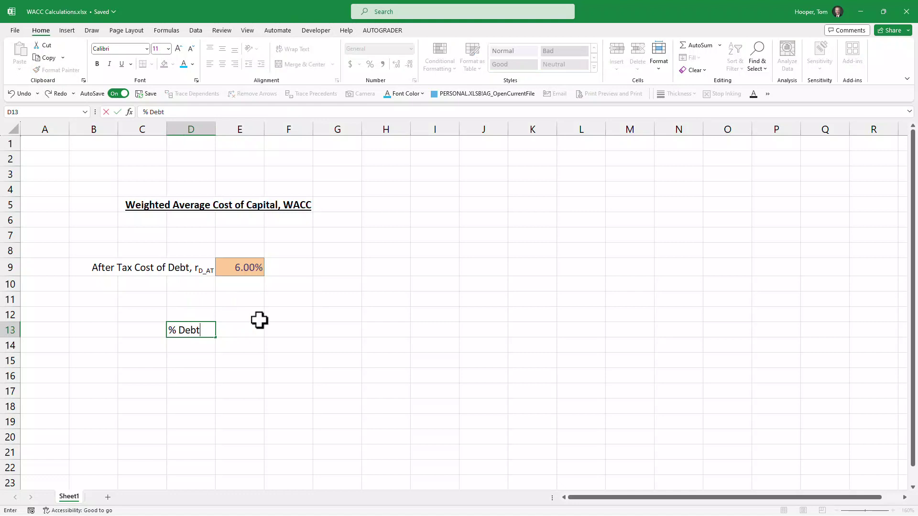
key(Return)
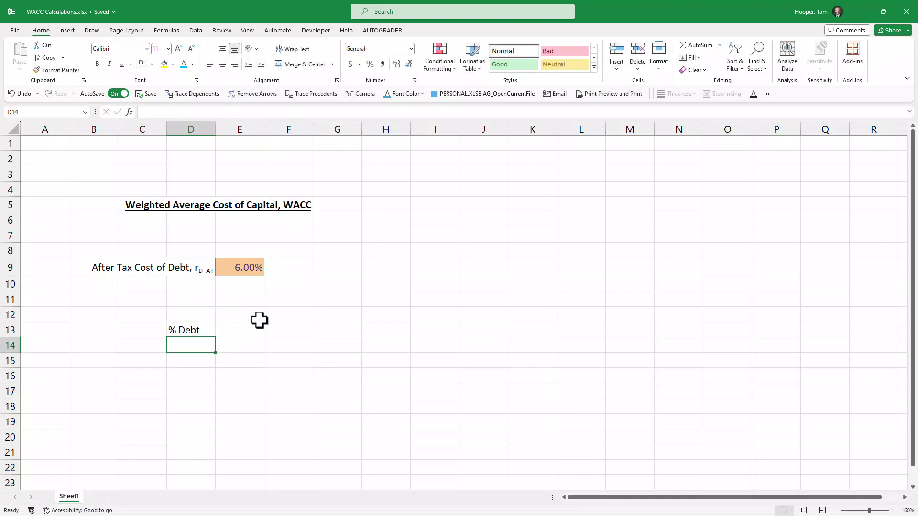
key(Up)
key(alt)
key(h)
key(a)
key(r)
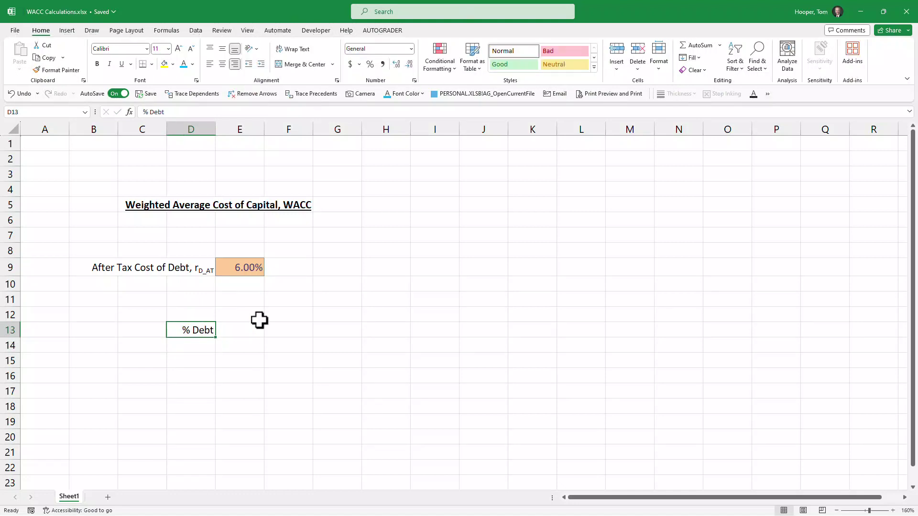
Enter 50% in E13 and apply the Input cell style.
key(Right)
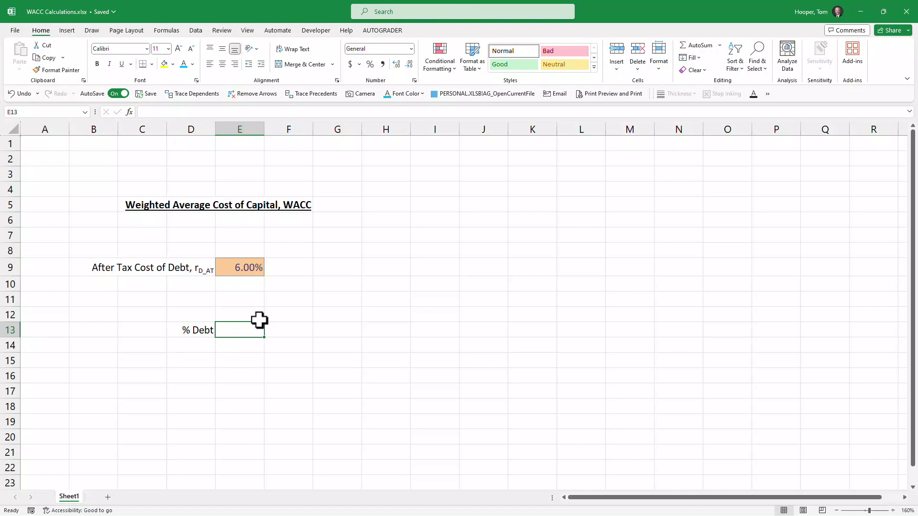
text(50%)
key(Return)
key(Up)
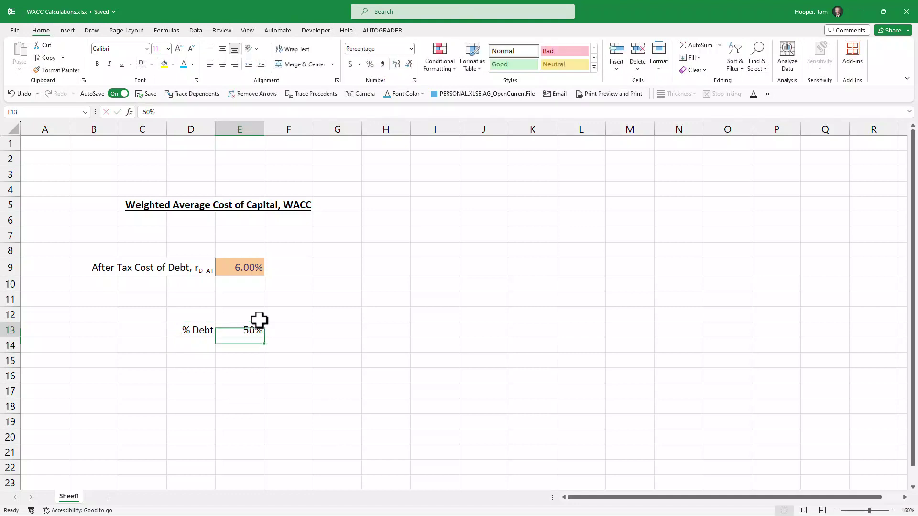
key(alt)
key(h)
key(j)
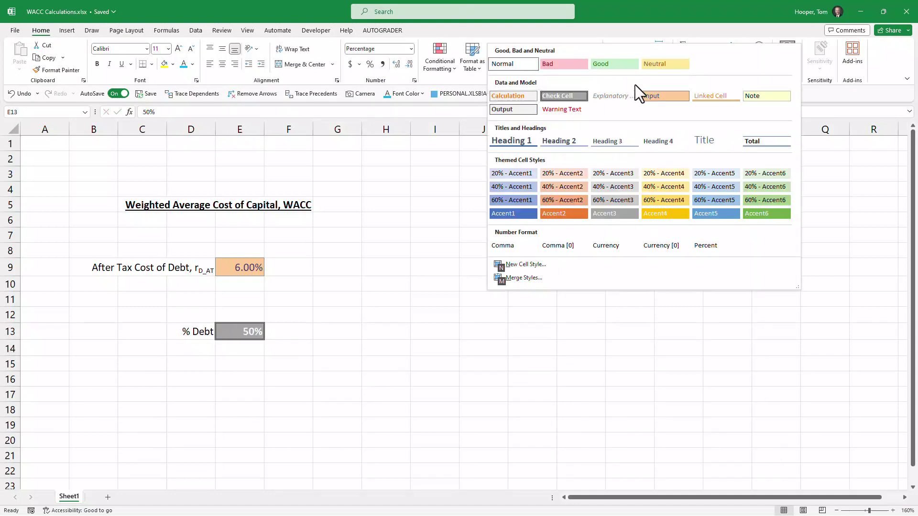
click(662, 95)
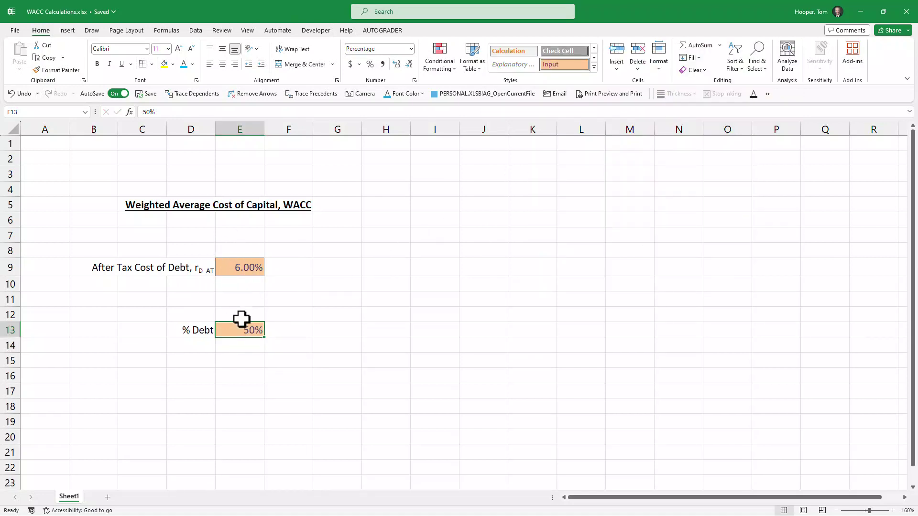
Label H9 'Cost of Equity, rE' with the E as subscript.
click(400, 268)
text(Cost of Equity, rE)
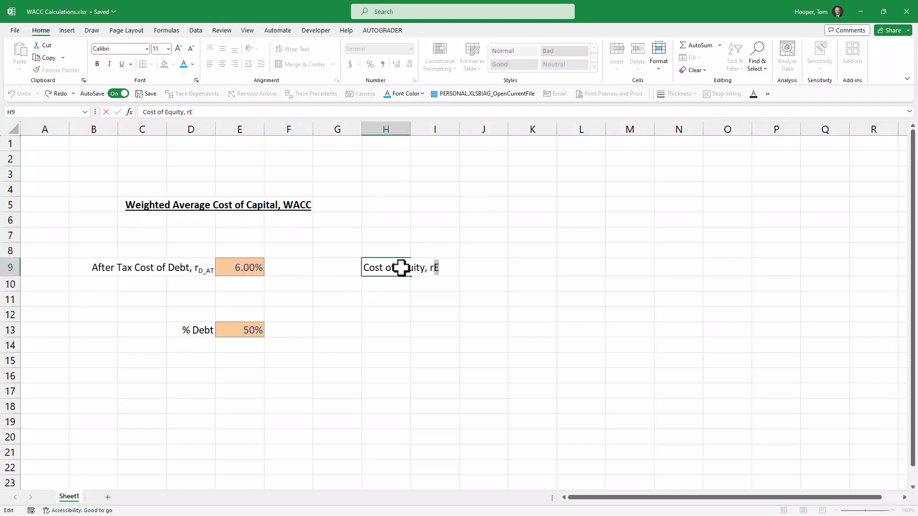
key(shift+Left)
key(ctrl+1)
key(alt+b)
key(Return)
Enter 10% in I9, shown as 10.00% with the Input cell style.
key(Tab)
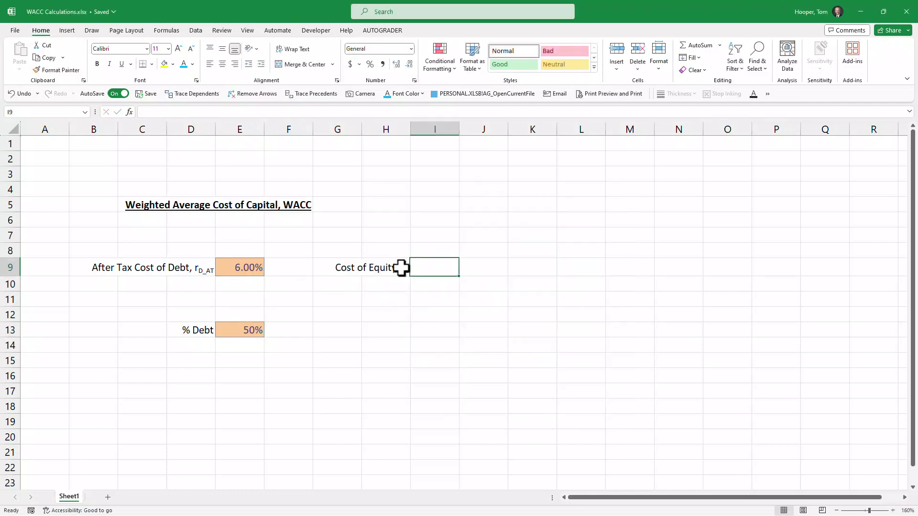
text(10%)
key(Return)
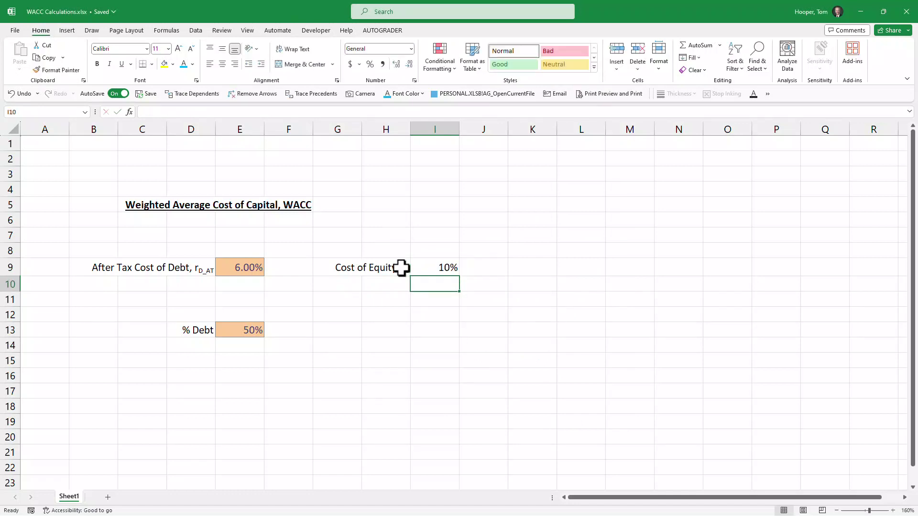
key(Up)
click(396, 64)
click(396, 63)
click(594, 67)
click(661, 94)
Add the right-aligned label '% Equity' in H13.
click(385, 329)
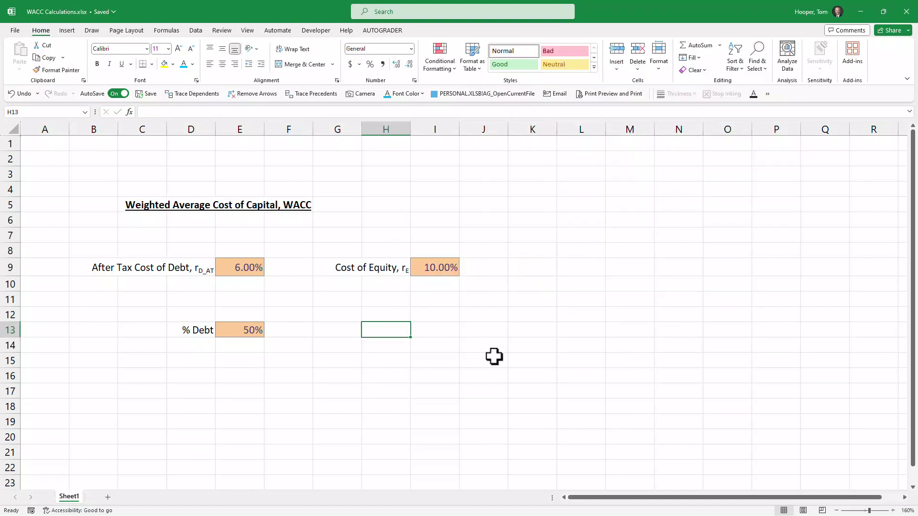
text(% Equity)
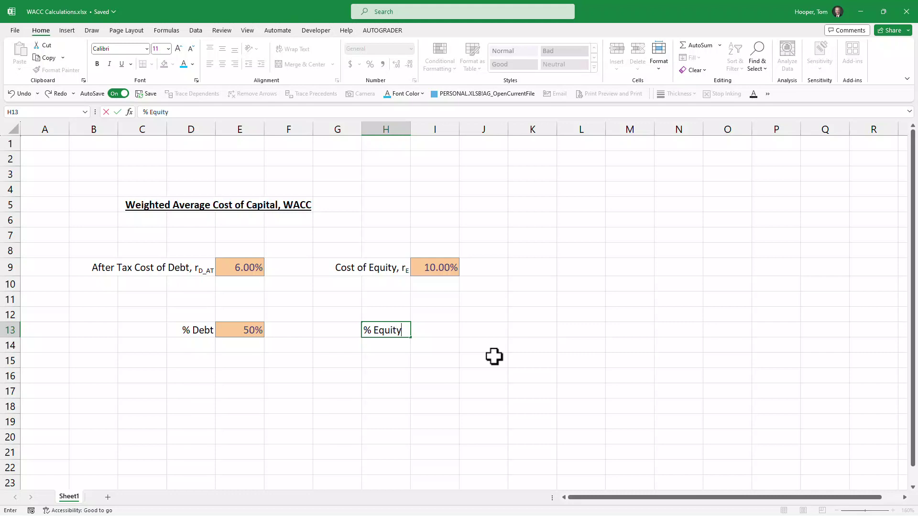
key(Return)
key(Up)
key(alt)
key(h)
key(a)
key(r)
Compute % Equity in I13 with the formula =1-E13.
key(Right)
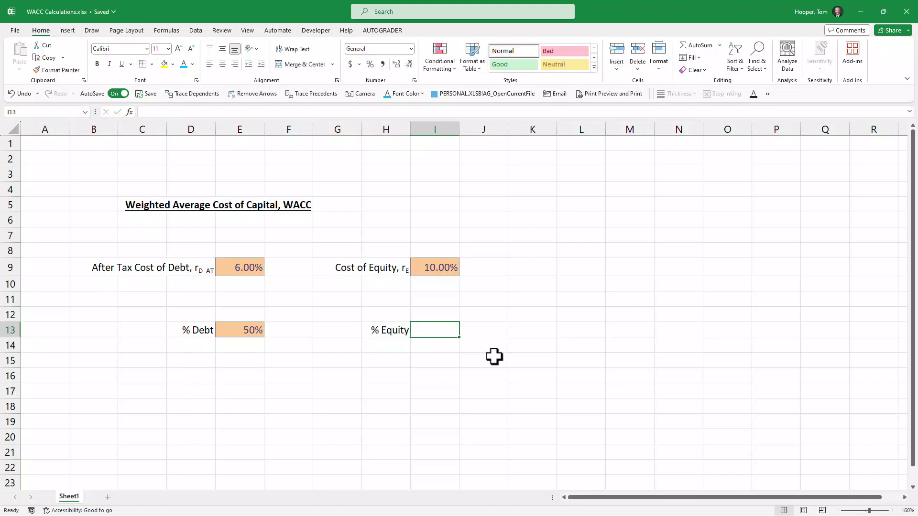
text(=)
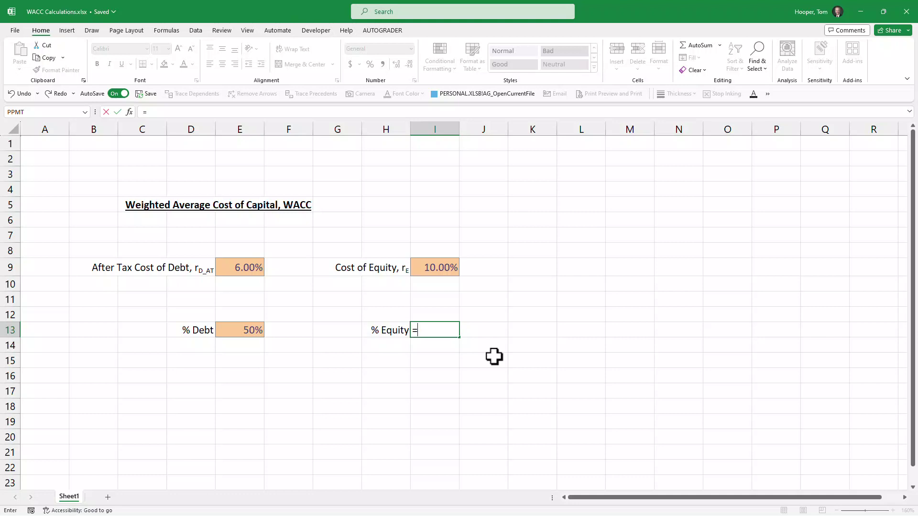
text(1-)
key(Left)
key(Left)
key(Left)
key(Left)
key(Return)
key(Up)
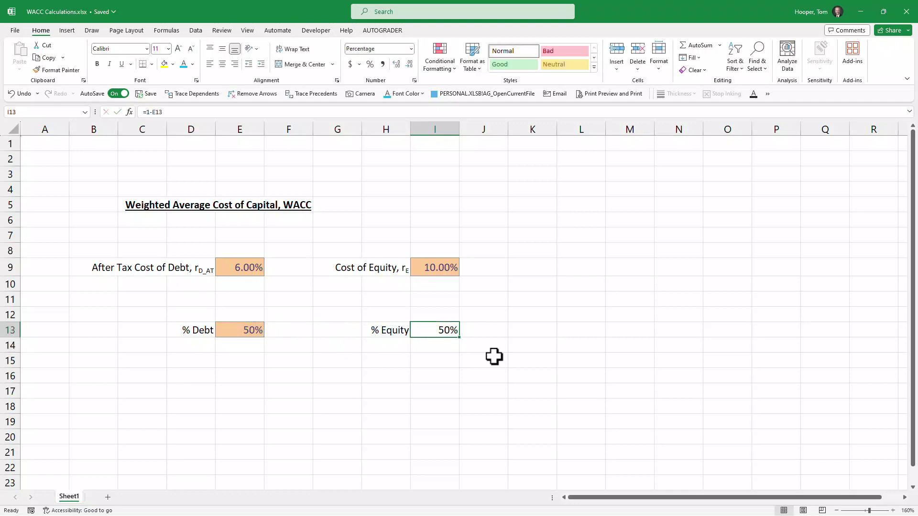
Enter =FORMULATEXT(I13) in J13 to show I13's formula.
click(482, 324)
text(=formulat)
key(Tab)
key(Left)
key(ctrl+Return)
Format the J13 annotation in teal, bold and italic.
key(alt)
key(Escape)
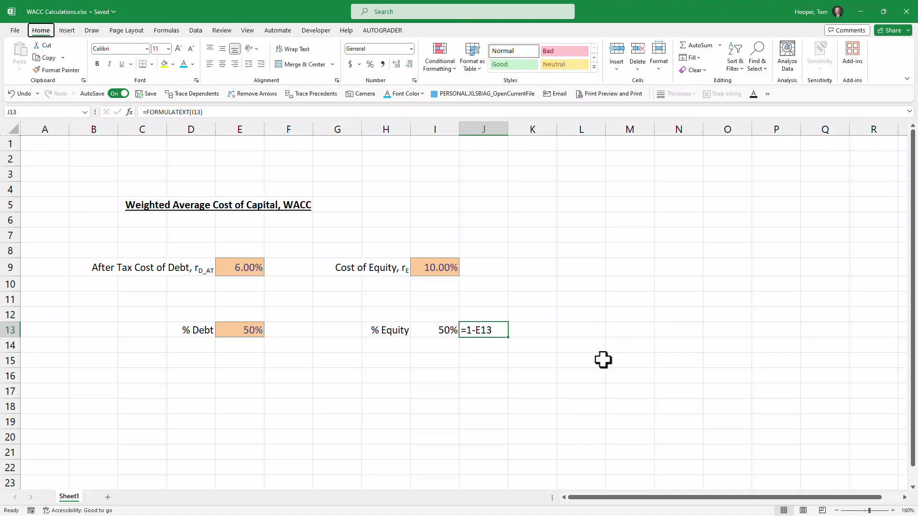
key(alt+h)
key(f)
key(c)
key(Right)
key(Right)
key(Right)
key(Right)
key(Right)
key(Return)
key(ctrl+b)
key(ctrl+i)
Copy the J13 annotation into H5.
key(ctrl+c)
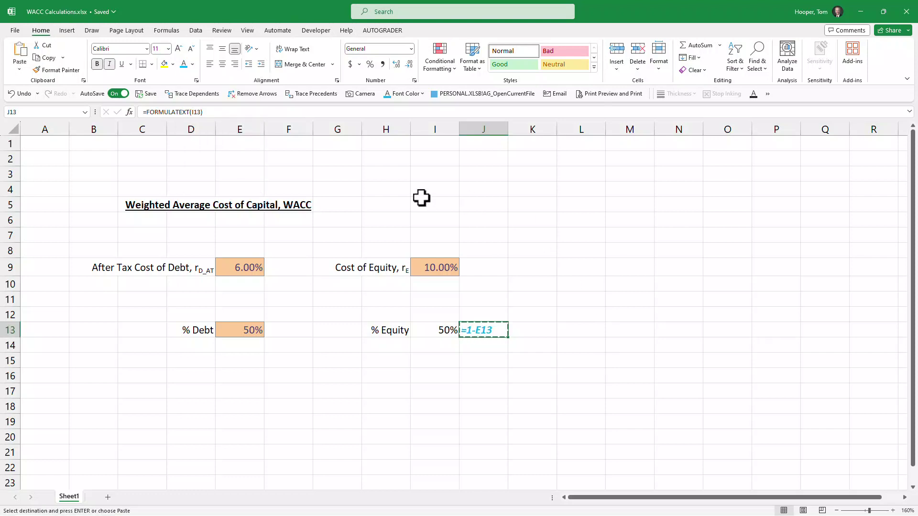
click(387, 205)
key(ctrl+v)
click(330, 204)
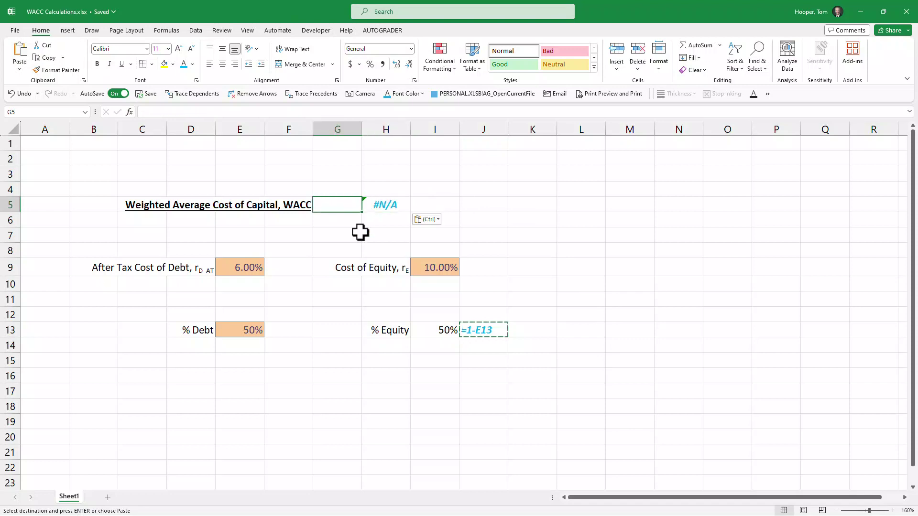
Build the WACC formula =E13*E9+I13*I9 in G5, giving 8.00%.
text(=)
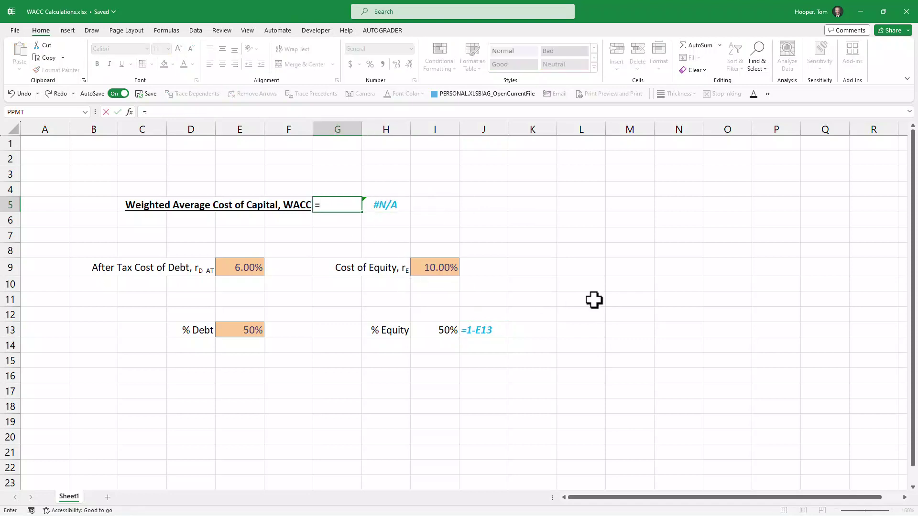
click(235, 333)
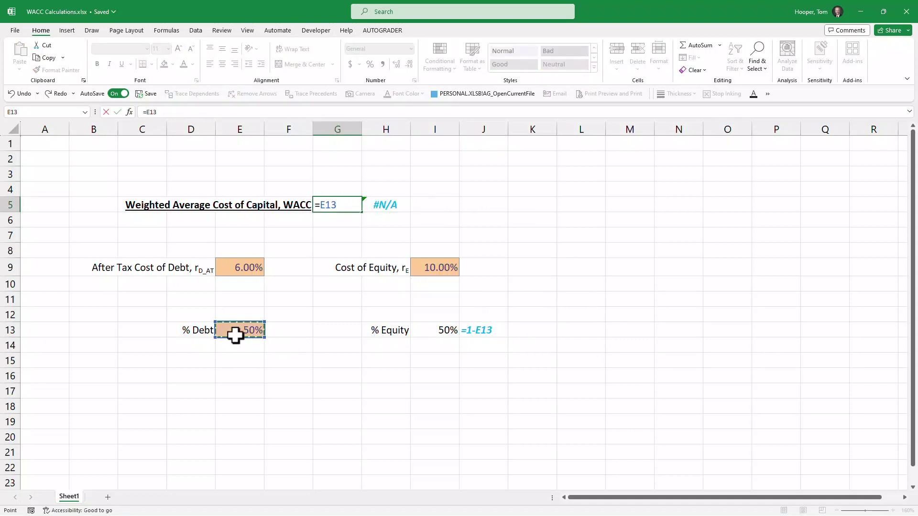
text(*)
click(257, 266)
text(+)
click(444, 332)
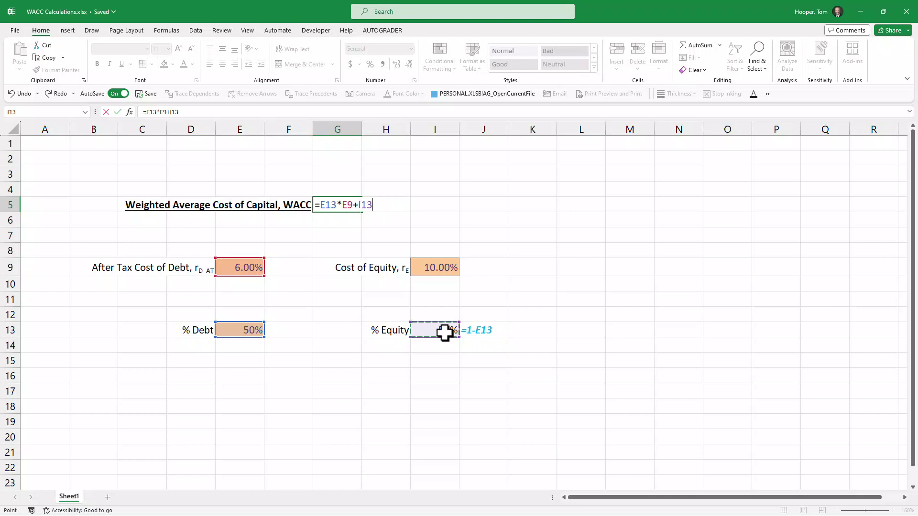
text(*)
click(433, 266)
key(Return)
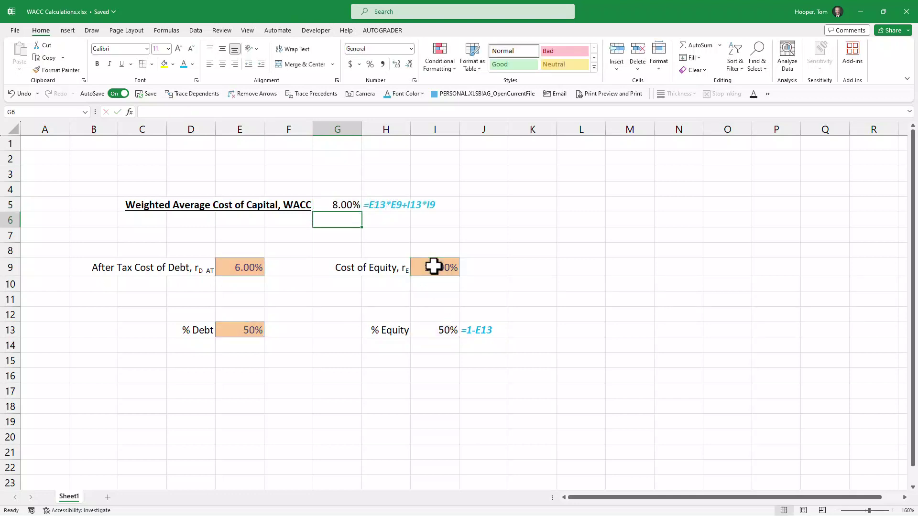
click(558, 207)
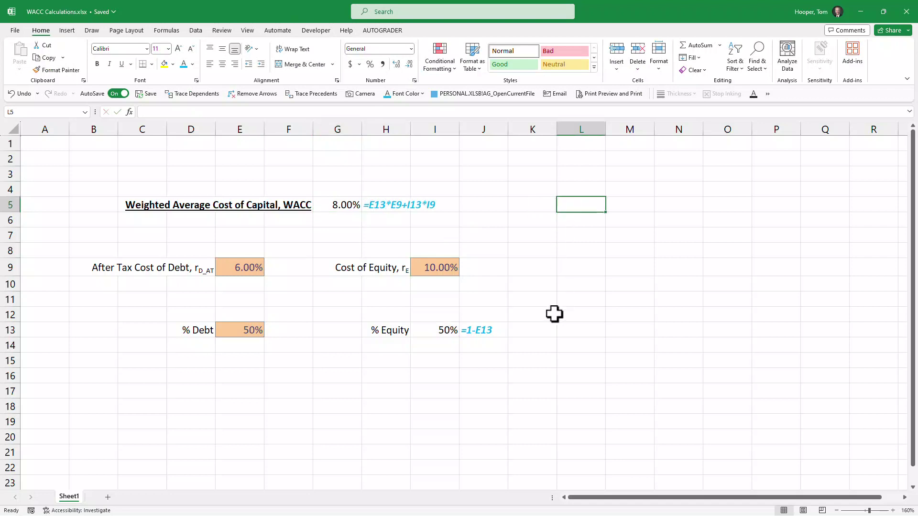
Type the text '(rD * (1-Tc) * D + rE * E) / (D+E)' into L5, adding the brackets.
text(')
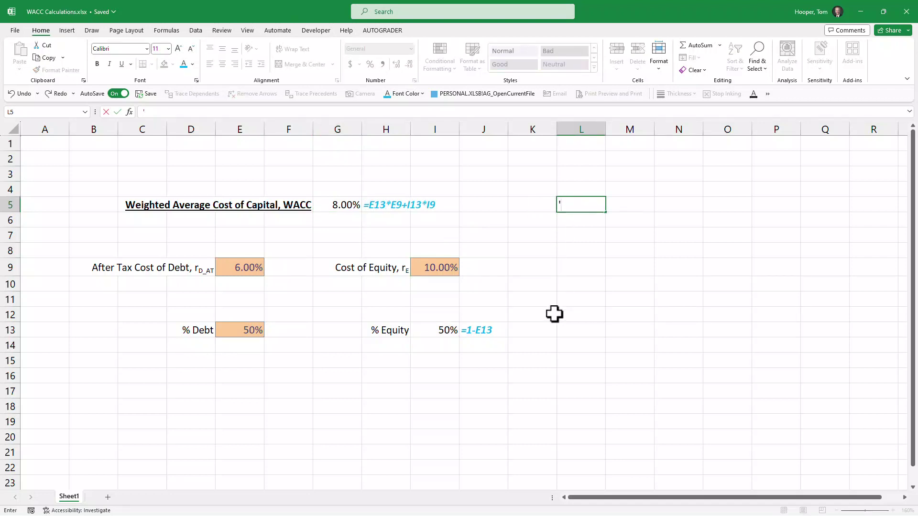
text(rD * (1-Tc) * D + rE * E / D+E)
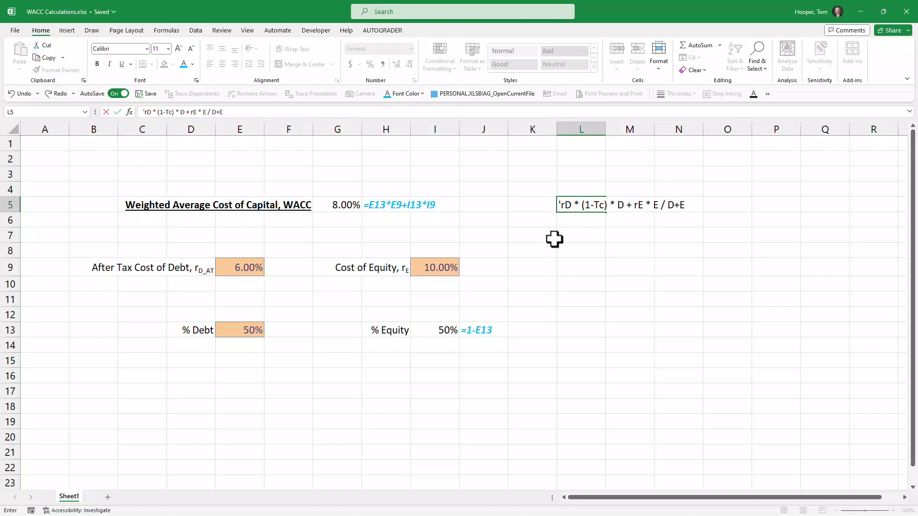
click(618, 207)
click(563, 206)
text(()
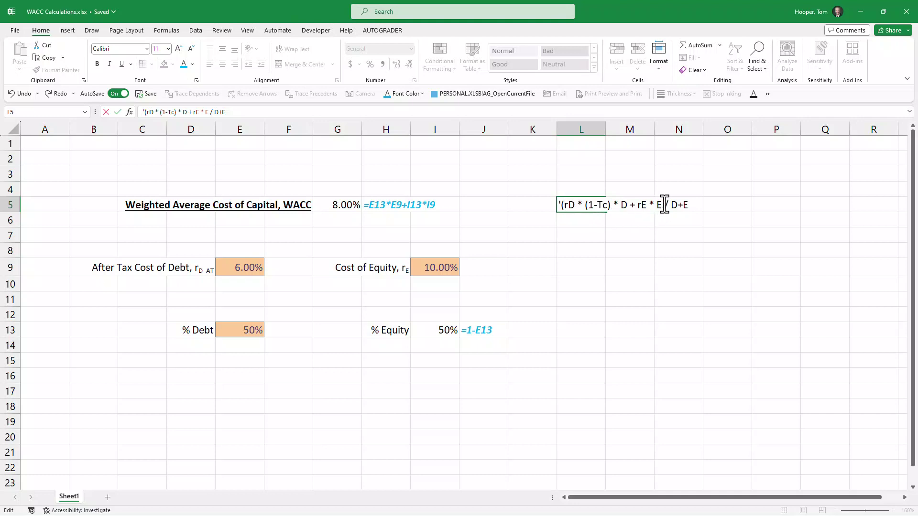
text())
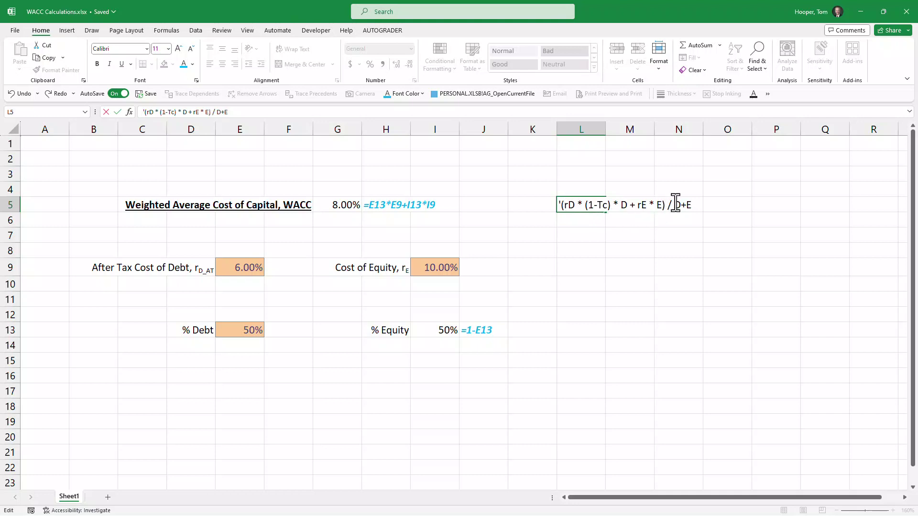
click(676, 205)
text(()
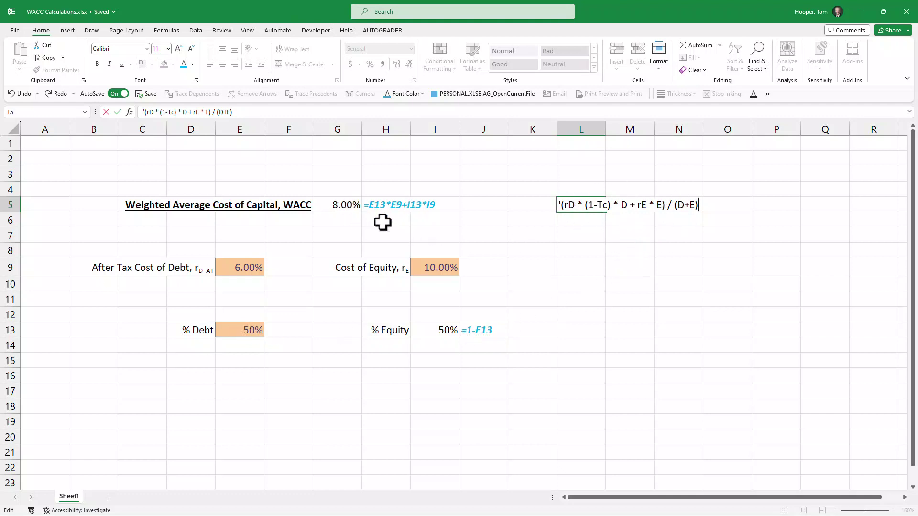
Trace the precedents of the WACC cell G5.
click(340, 208)
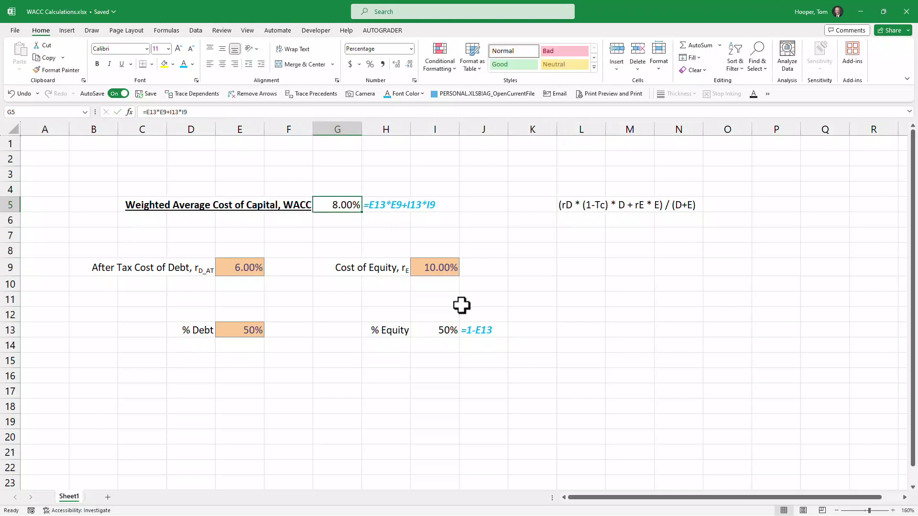
key(alt)
key(m)
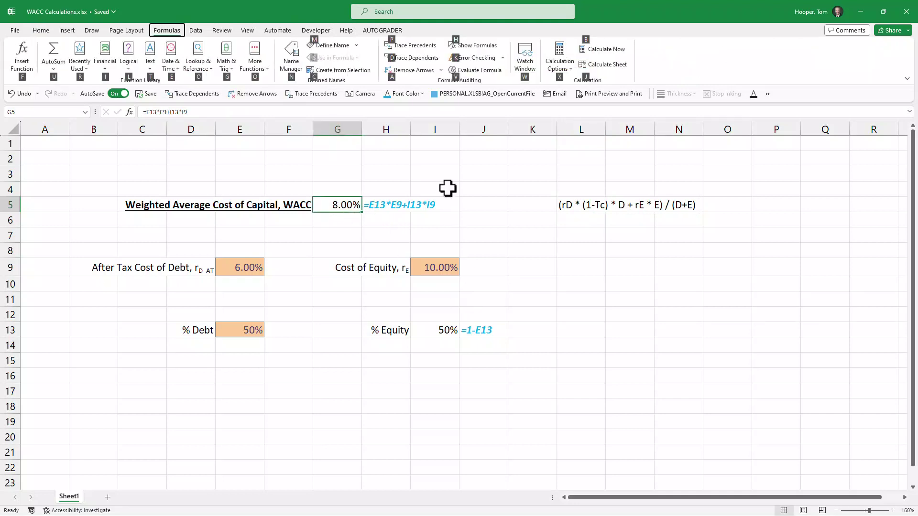
click(415, 42)
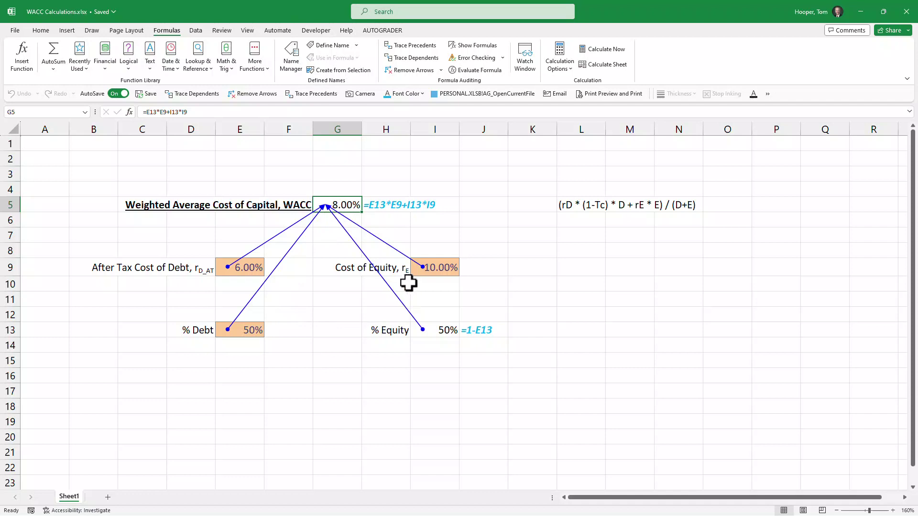
Enter 8% as the before-tax cost of debt in E7.
click(251, 267)
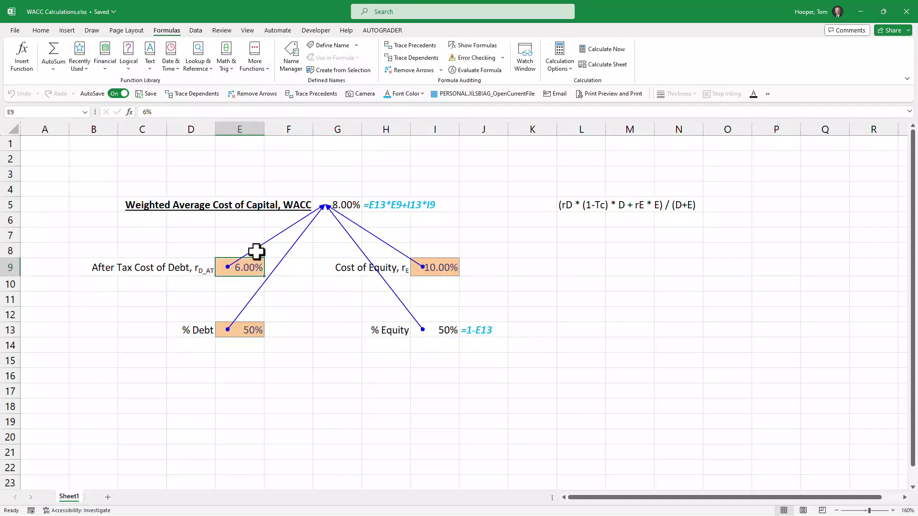
click(246, 238)
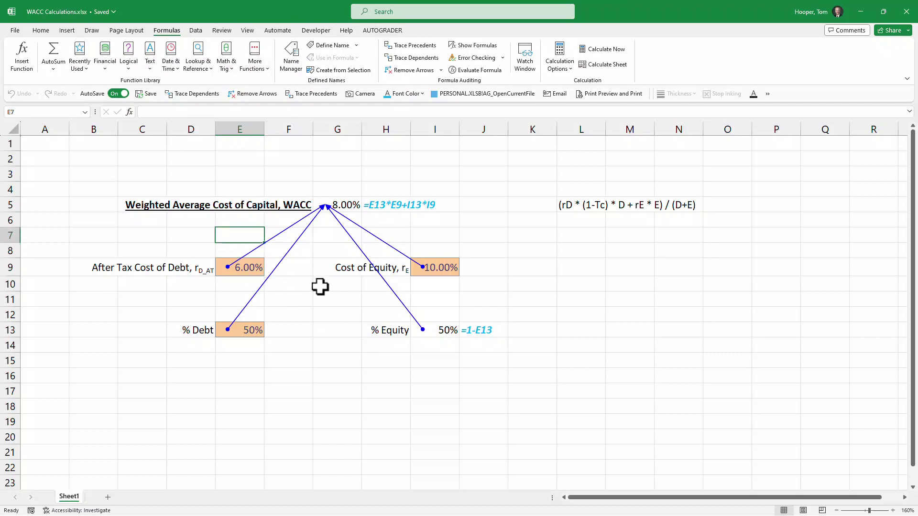
text(8%)
Enter 25% in E8 and label D7 'Before Tax Cost of Debt, rD' with subscript D.
key(Return)
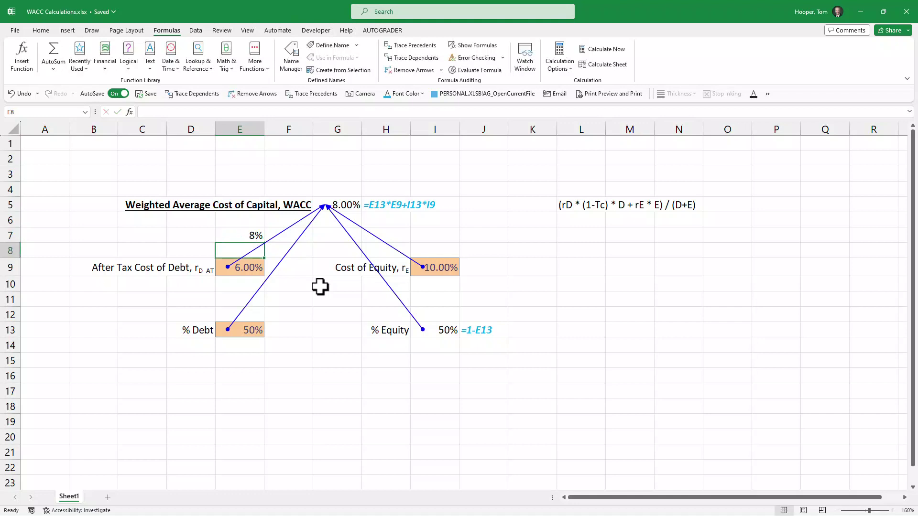
text(25%)
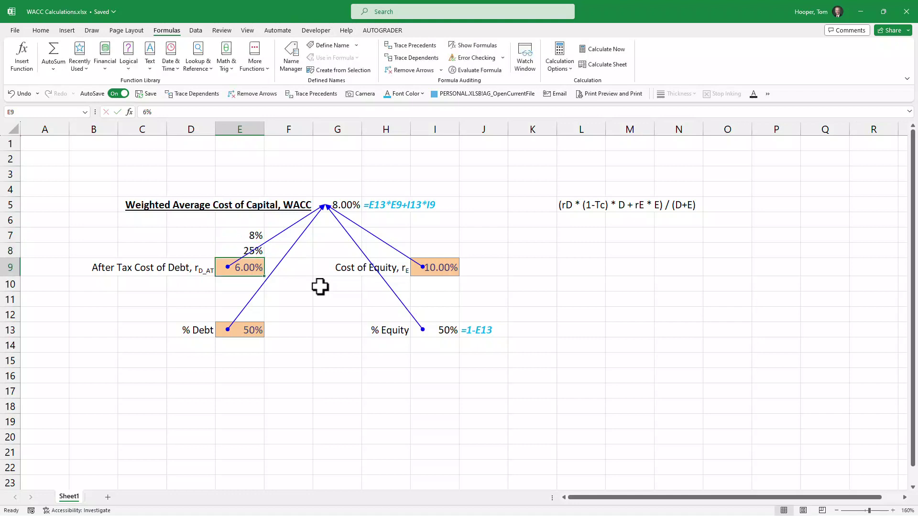
key(Left)
key(Up)
Label D8 'Corporate Tax Rate, Tc' with the c as subscript.
key(Up)
text(Before Tax Cost of Debt, rD)
key(shift+Left)
key(ctrl+1)
key(alt+b)
key(Return)
key(Return)
text(Corporate Tax Rate, Tc)
key(shift+Left)
key(ctrl+1)
key(alt+b)
key(Return)
key(Return)
key(Up)
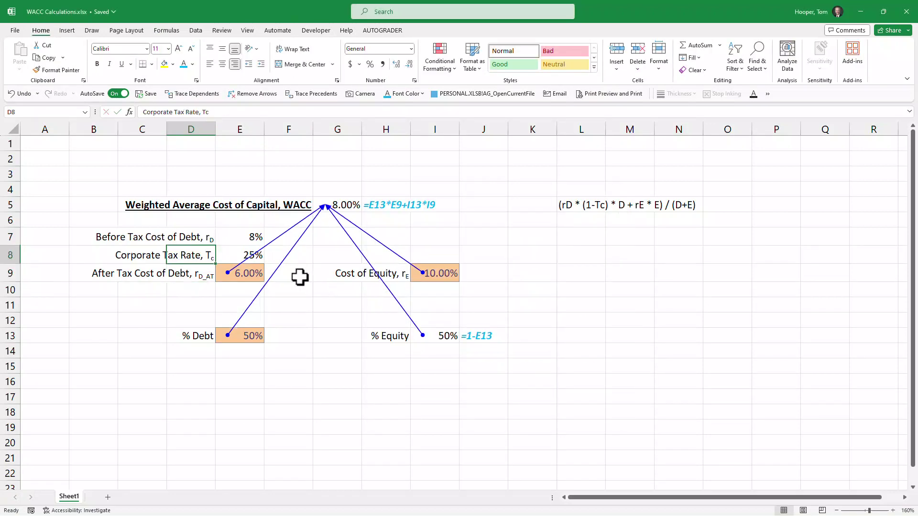
click(256, 273)
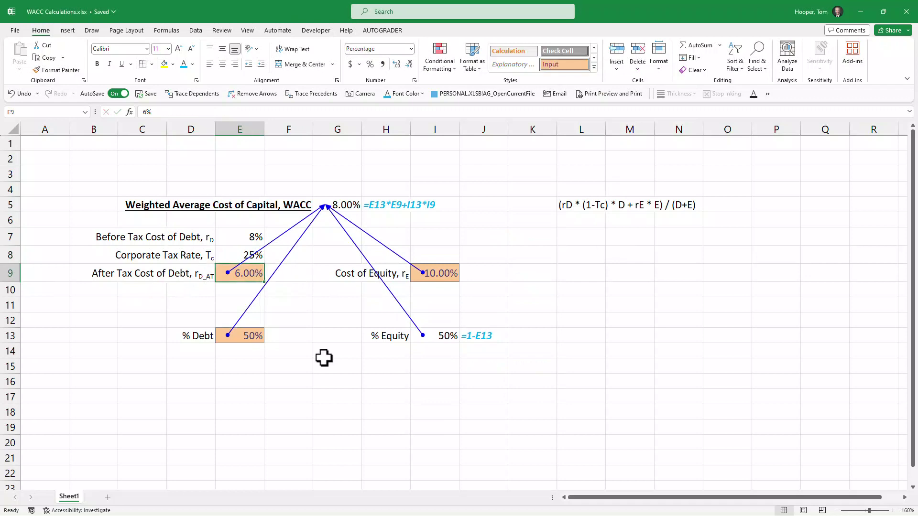
Enter the after-tax cost of debt formula =E7*(1-E8) in E9.
text(=)
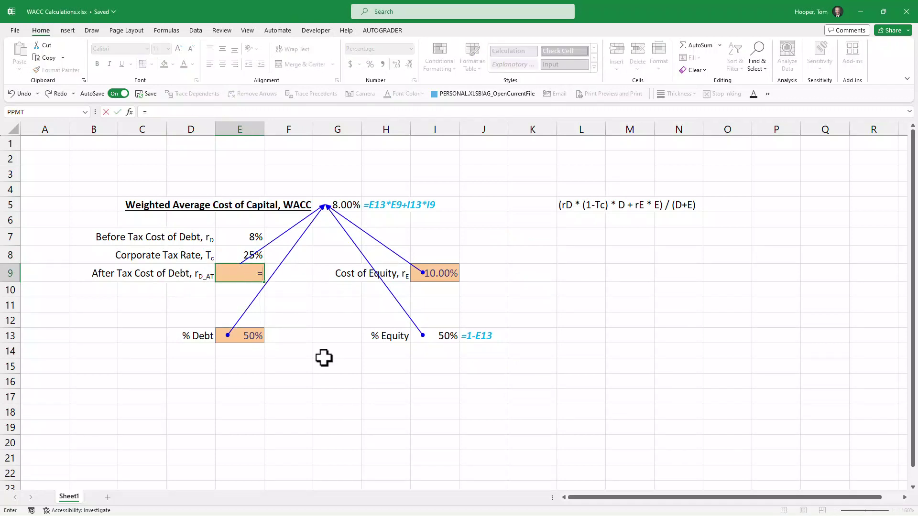
key(Up)
key(Up)
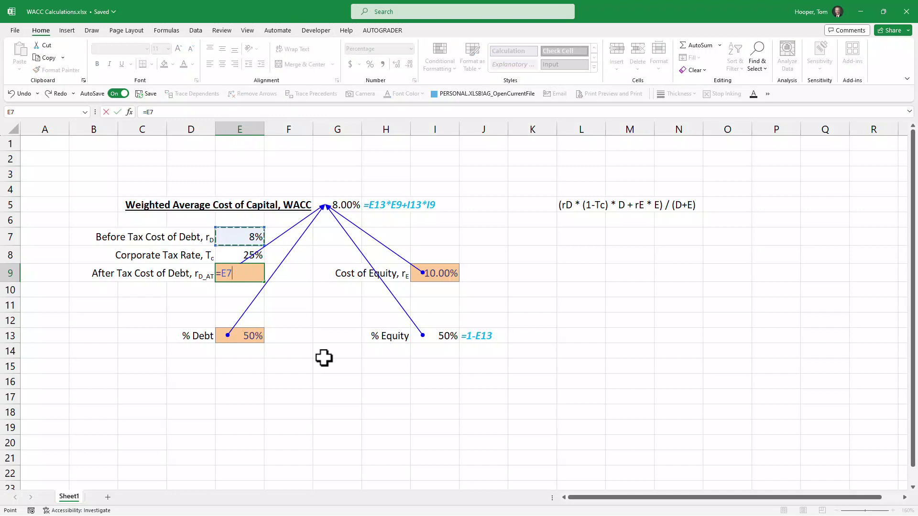
text(*(1-)
click(238, 252)
text())
key(Return)
Apply the orange Input cell style to the before-tax rate and tax rate in E7:E8.
key(Up)
key(Up)
key(Up)
key(shift+Down)
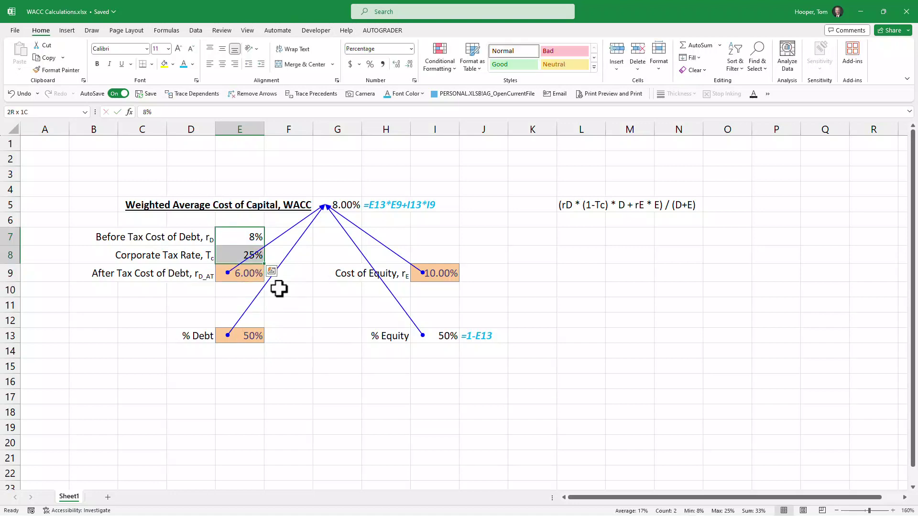
key(alt+h)
key(j)
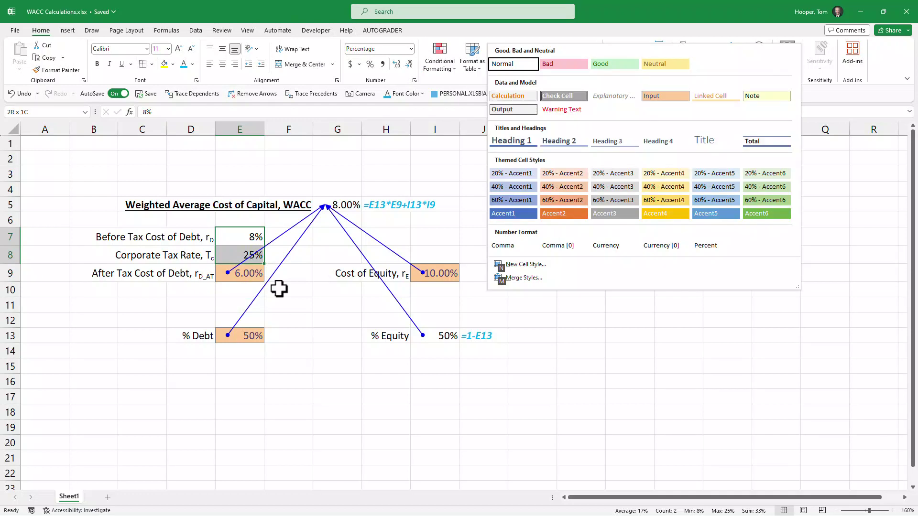
click(672, 93)
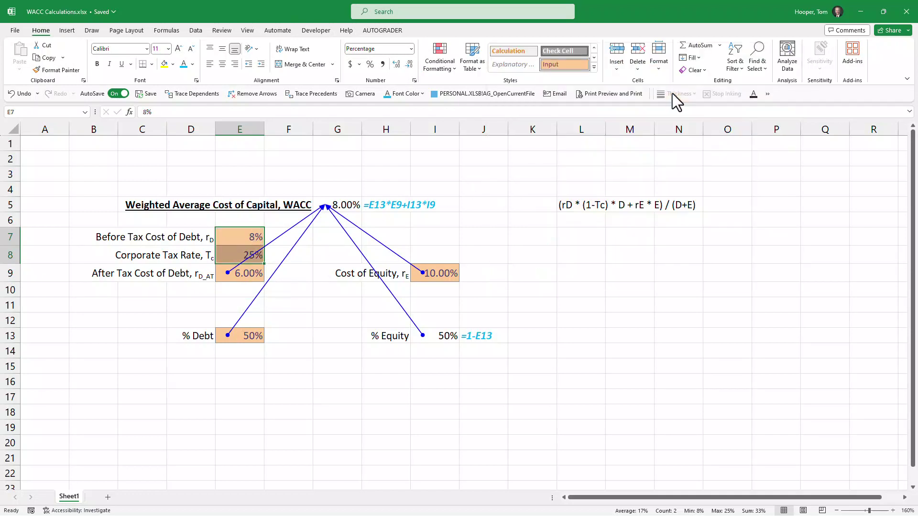
Reset E9 to Normal style and format it as a percentage showing 6.00%.
key(Down)
key(Down)
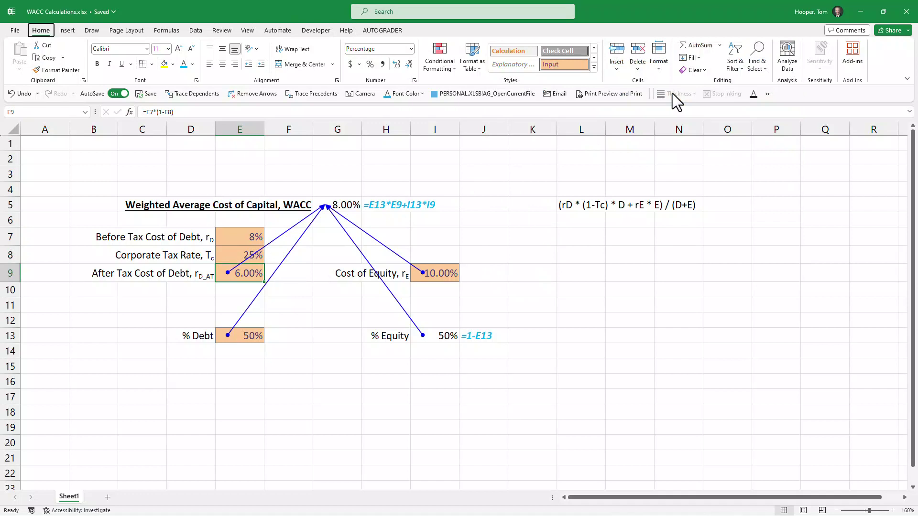
key(alt+h)
key(j)
click(514, 63)
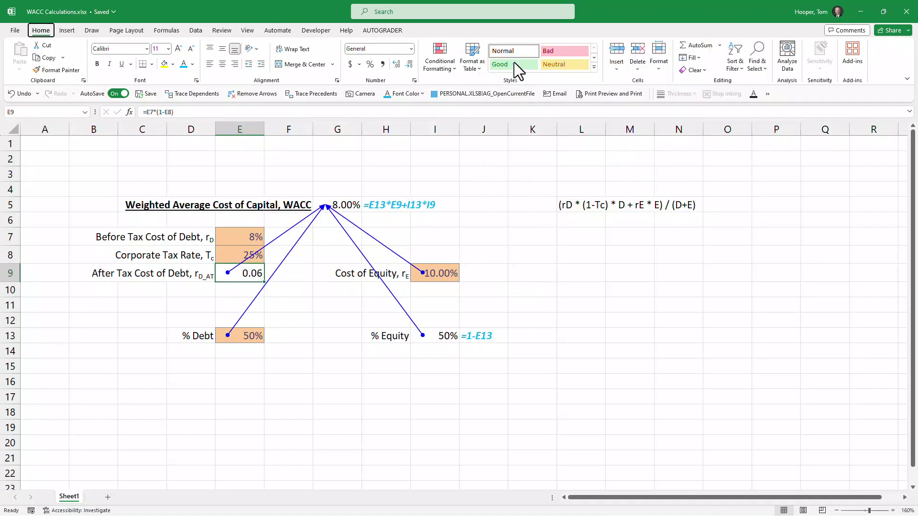
key(ctrl+shift+5)
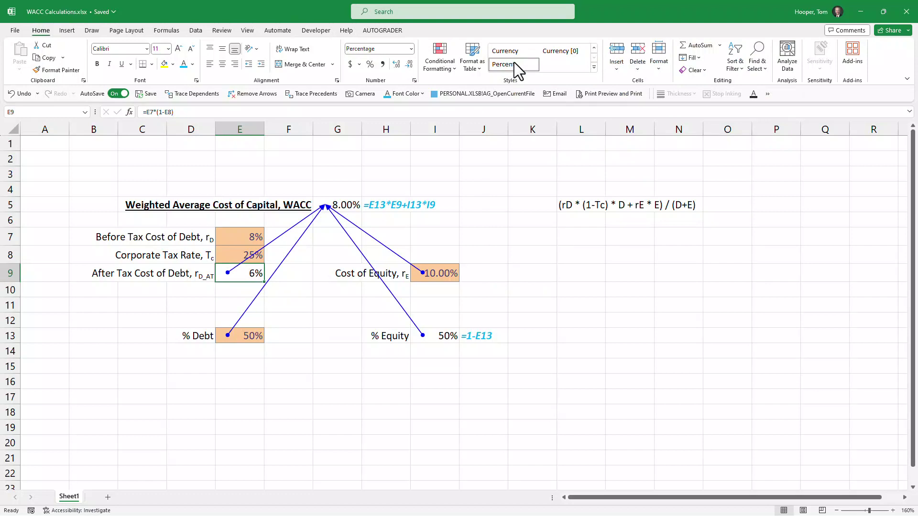
click(396, 63)
click(396, 64)
Show two decimal places on the rates in E7, E8, E13 and I13.
drag(246, 232, 246, 249)
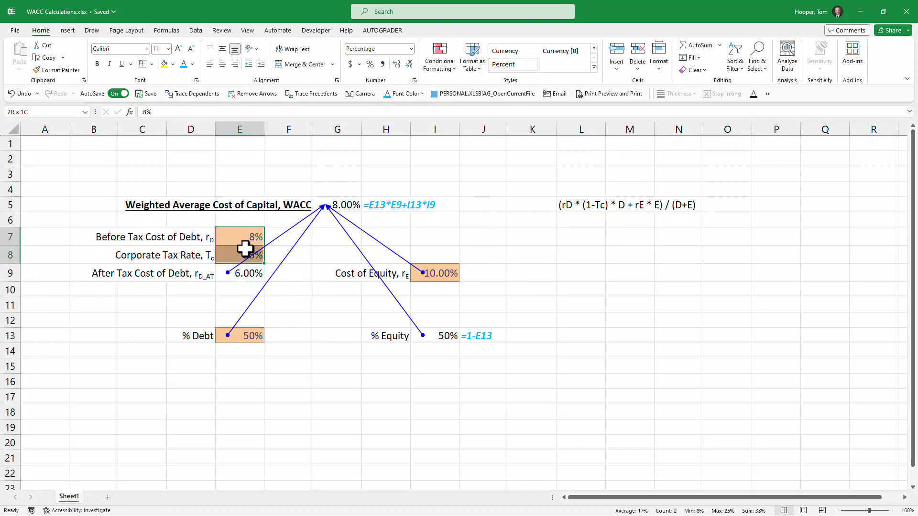
ctrl+click(246, 337)
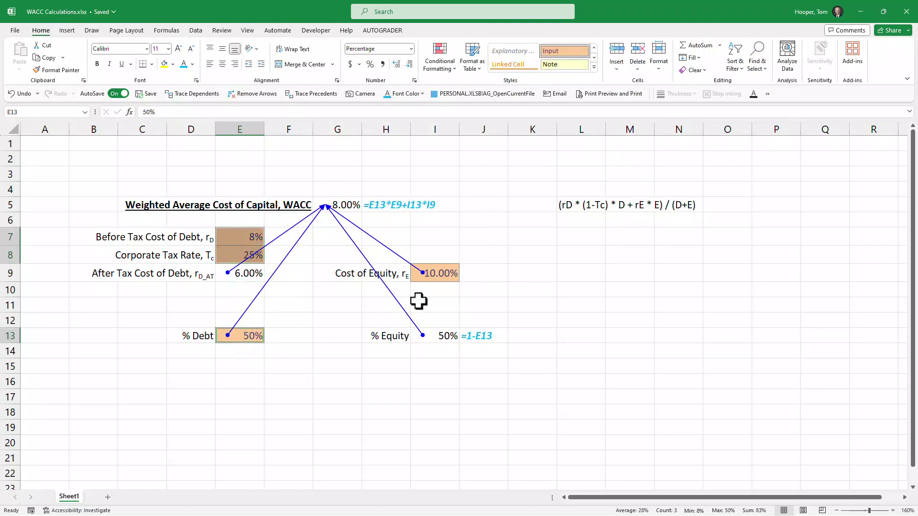
ctrl+click(449, 338)
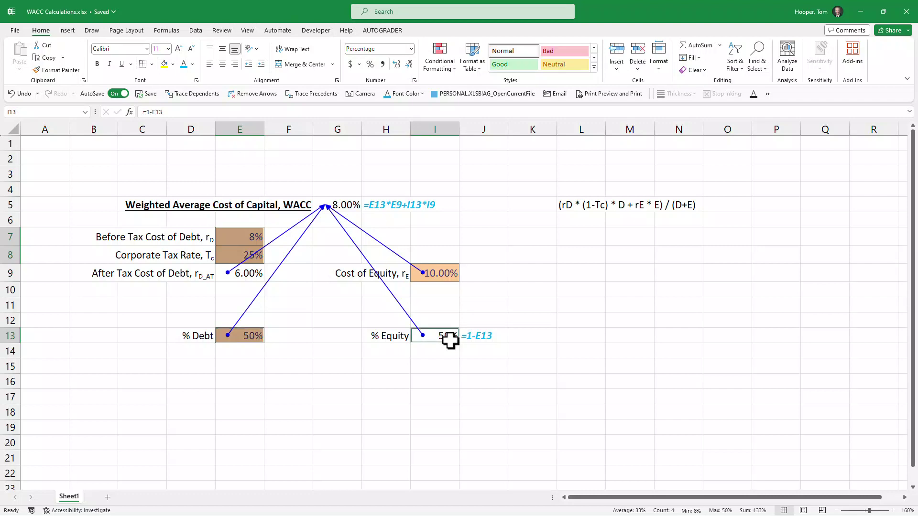
click(396, 63)
click(396, 64)
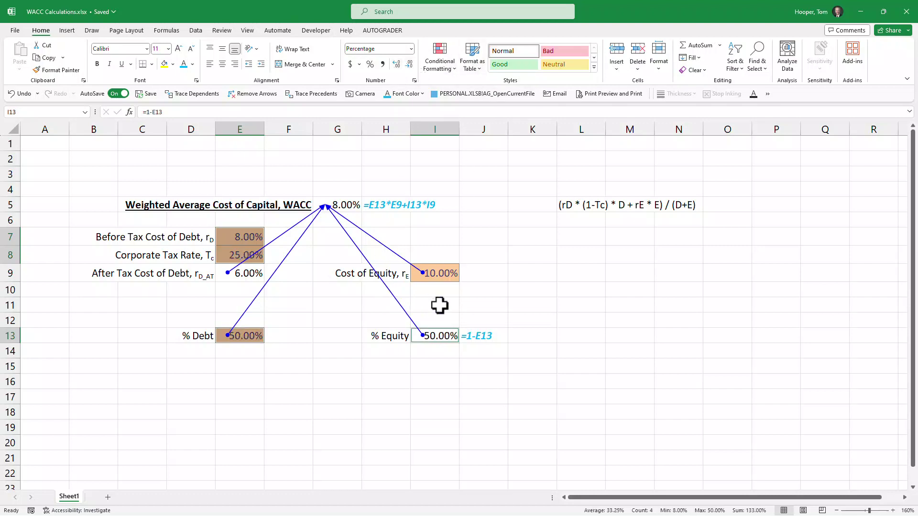
Clear old arrows, then trace the WACC precedents in G5 two levels back.
click(349, 205)
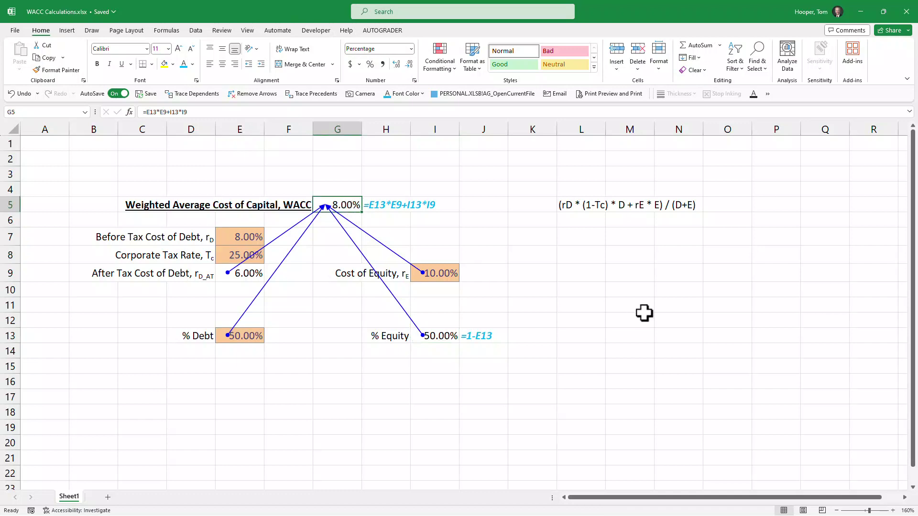
key(alt+m)
key(a)
key(a)
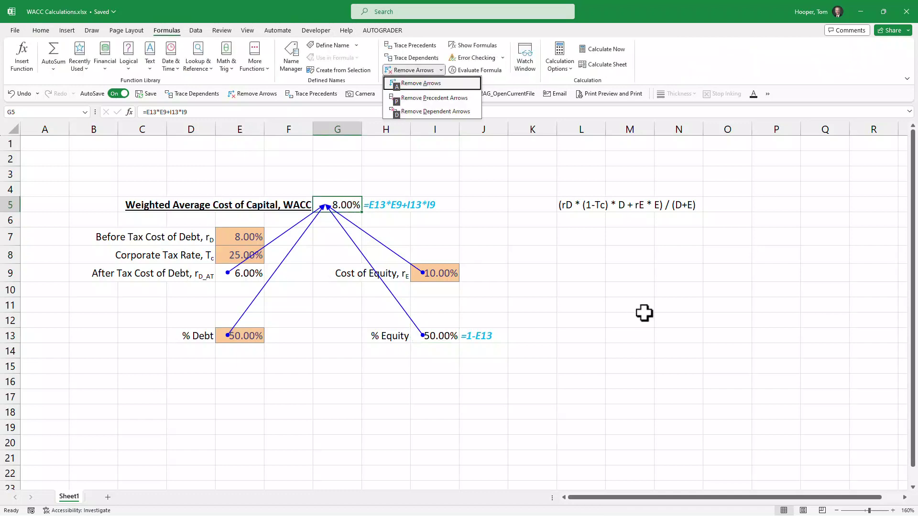
key(a)
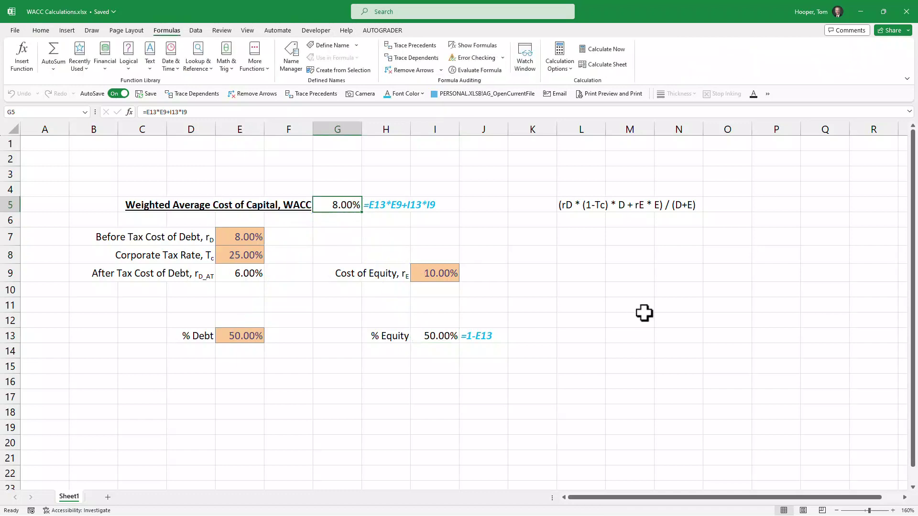
key(alt+m)
key(p)
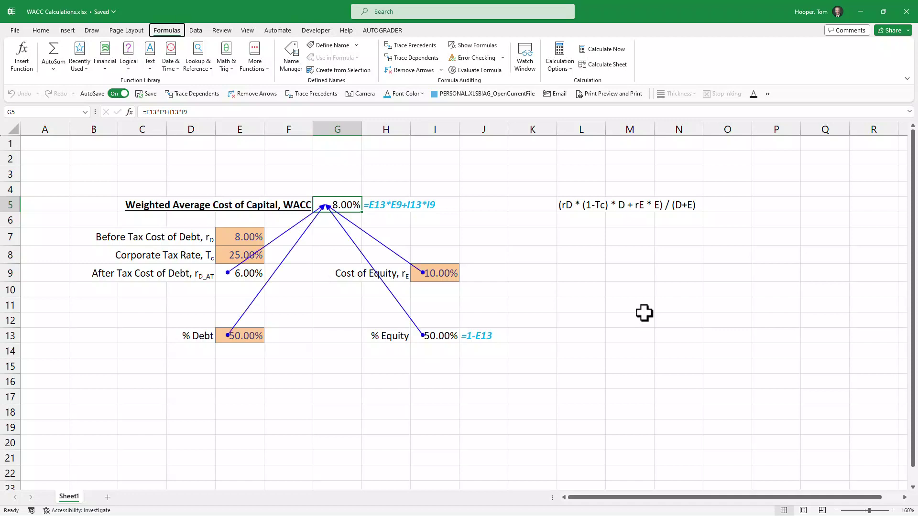
key(alt+m)
key(p)
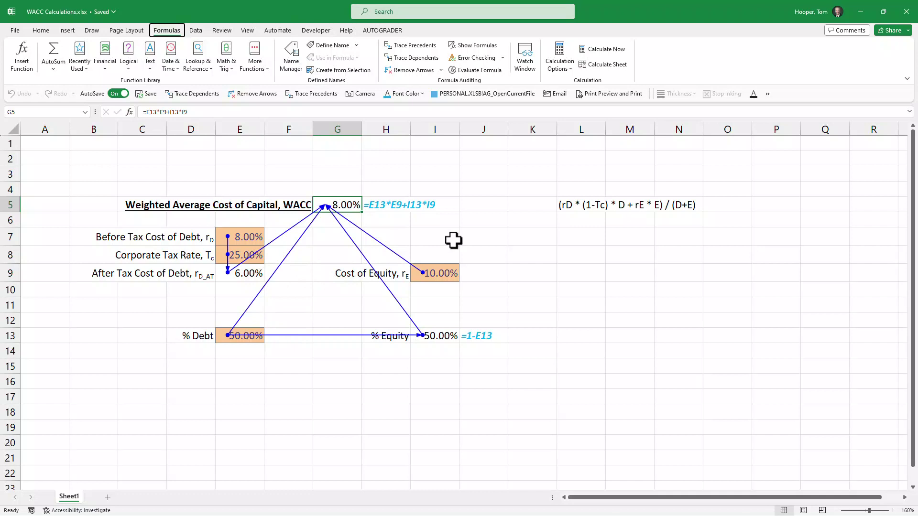
Remove all tracer arrows from the sheet.
key(alt+m)
key(a)
key(a)
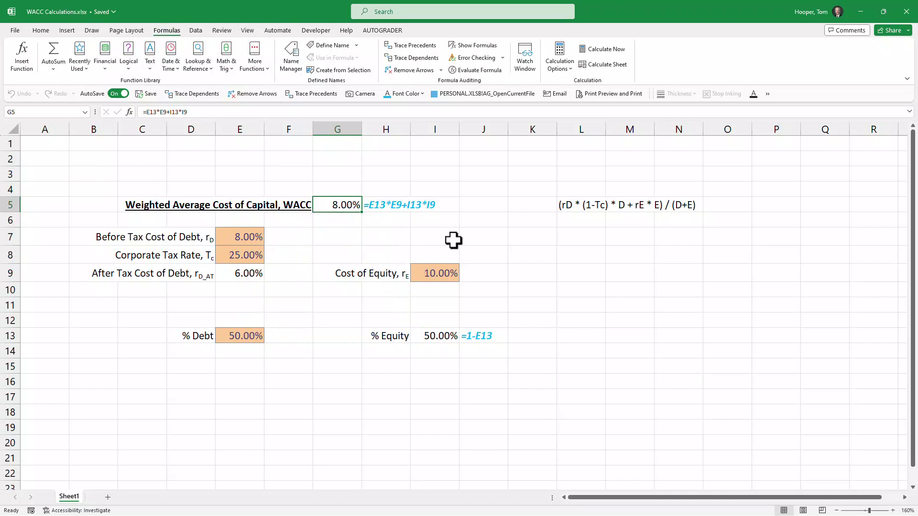
click(424, 199)
Copy the formula-text annotation from H5 into F9 so it shows =E7*(1-E8).
click(389, 203)
key(ctrl+c)
click(288, 272)
key(ctrl+v)
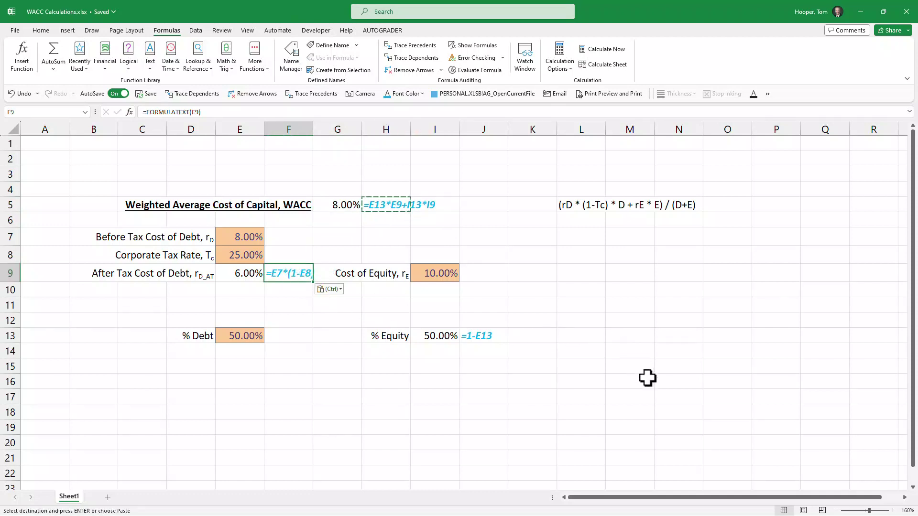
click(656, 205)
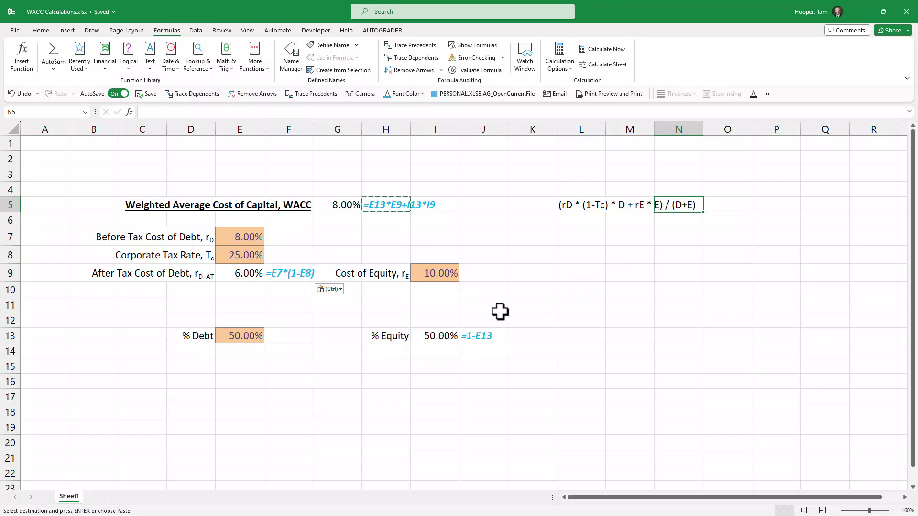
key(ctrl+z)
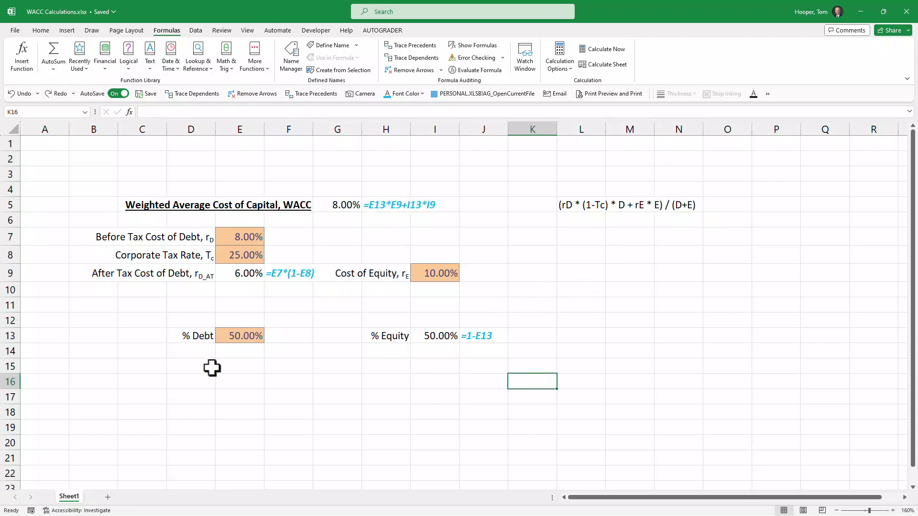
Edit the WACC note in L5 and select its 'E) / (D+E)' portion.
click(238, 339)
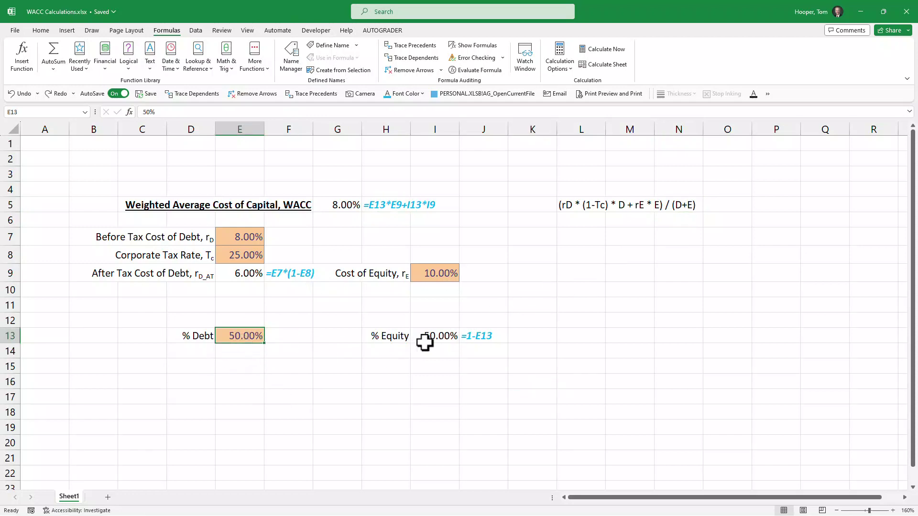
click(656, 206)
click(587, 206)
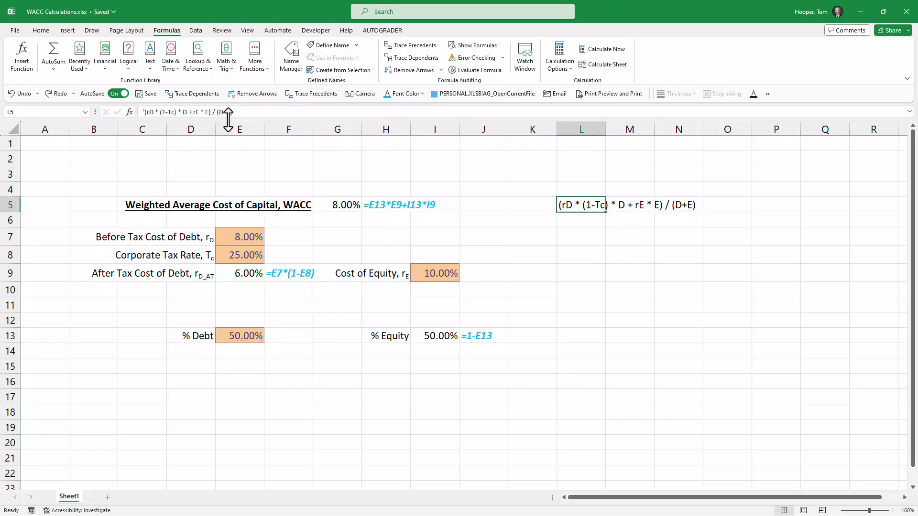
key(F2)
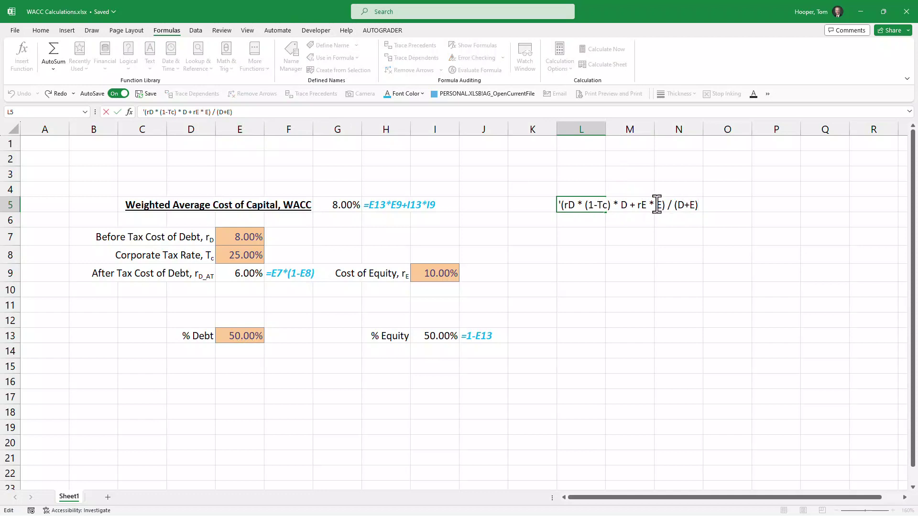
drag(656, 204, 722, 204)
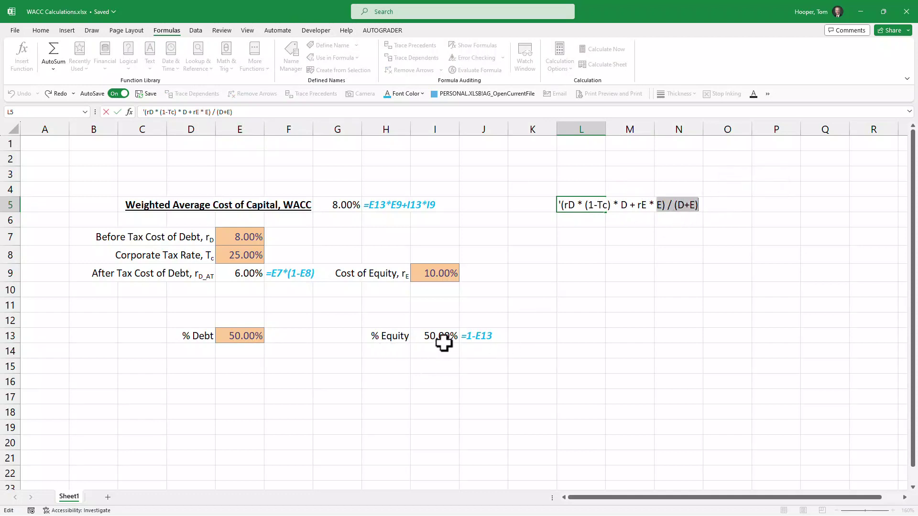
Add a Debt label in D12 with a $5,000 amount in E12.
click(191, 320)
text(De)
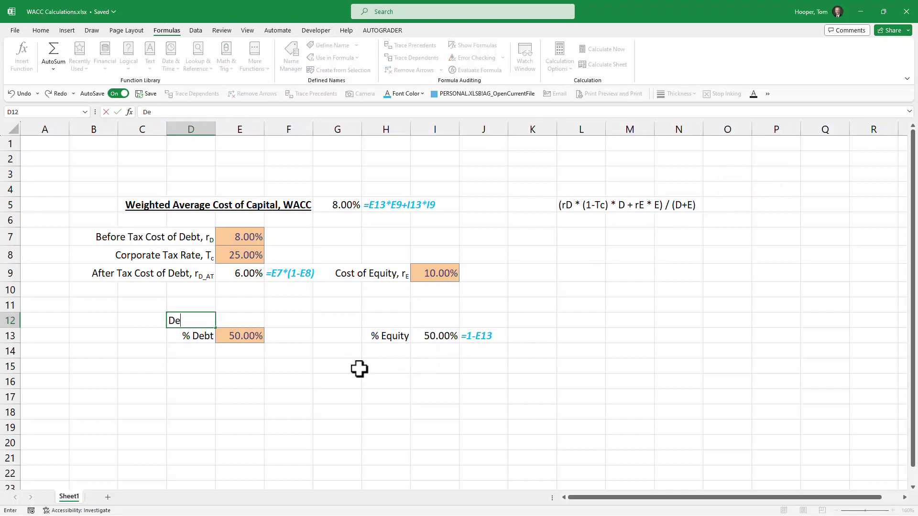
text(bt)
key(Tab)
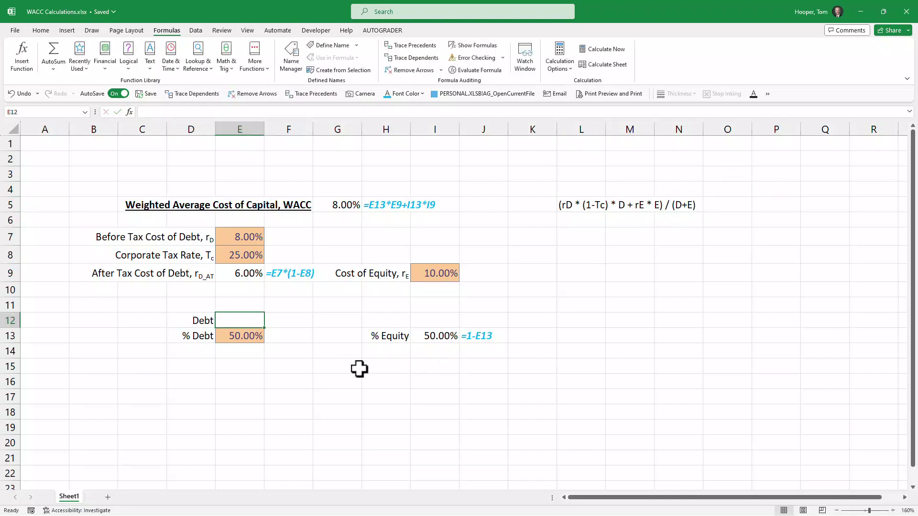
text($5,000)
key(Tab)
key(Tab)
key(Tab)
key(Tab)
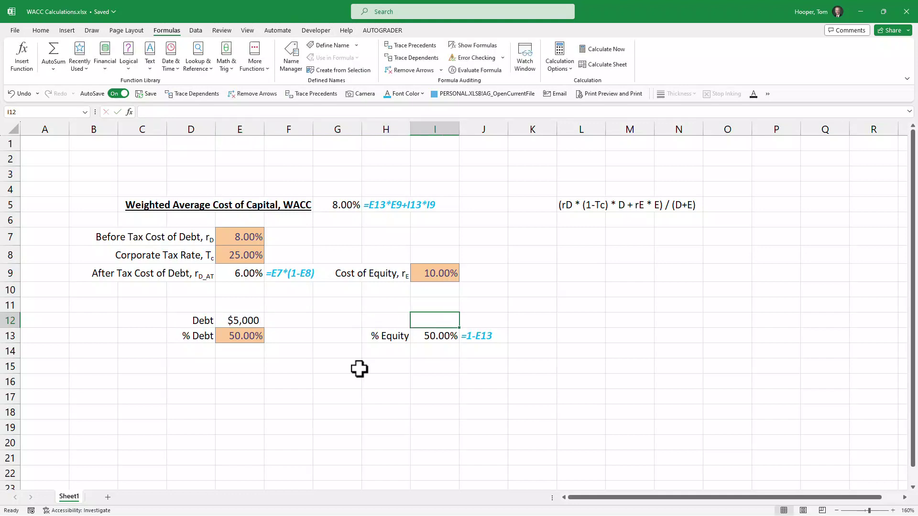
Add a right-aligned Equity label in H12 with a $5,000 amount in I12.
key(Left)
text(Eq)
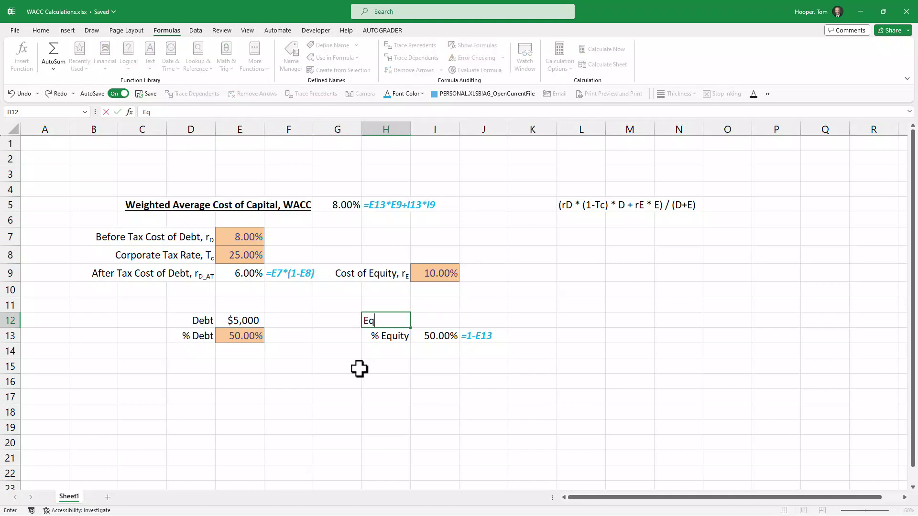
text(uity,)
key(BackSpace)
key(Tab)
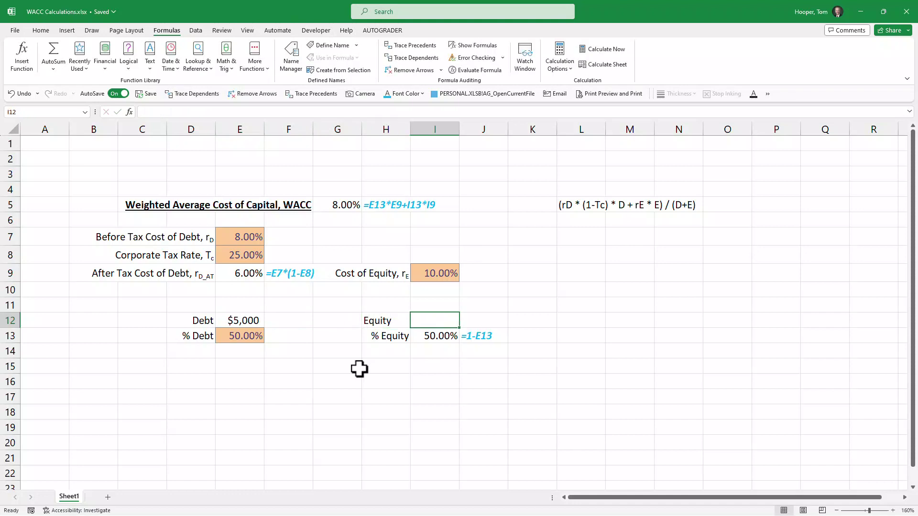
text($5)
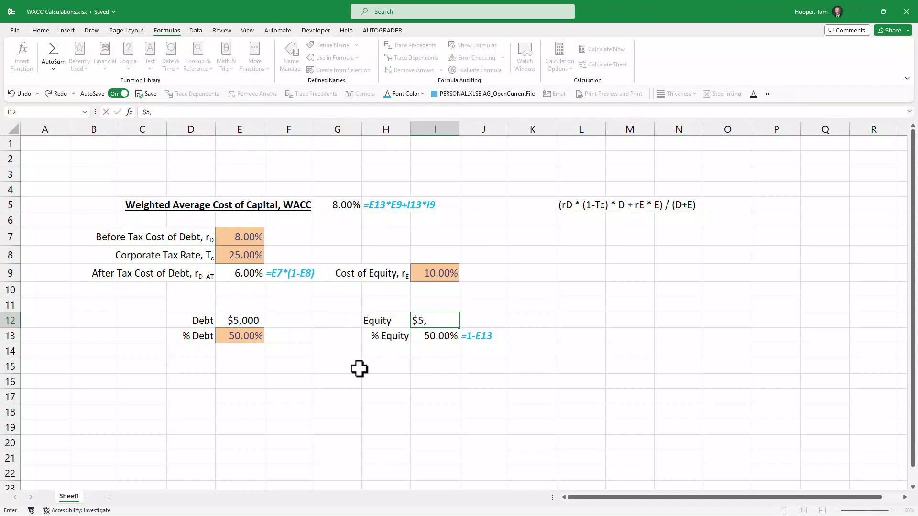
text(,000)
key(Return)
key(Up)
key(alt+h)
key(a)
key(r)
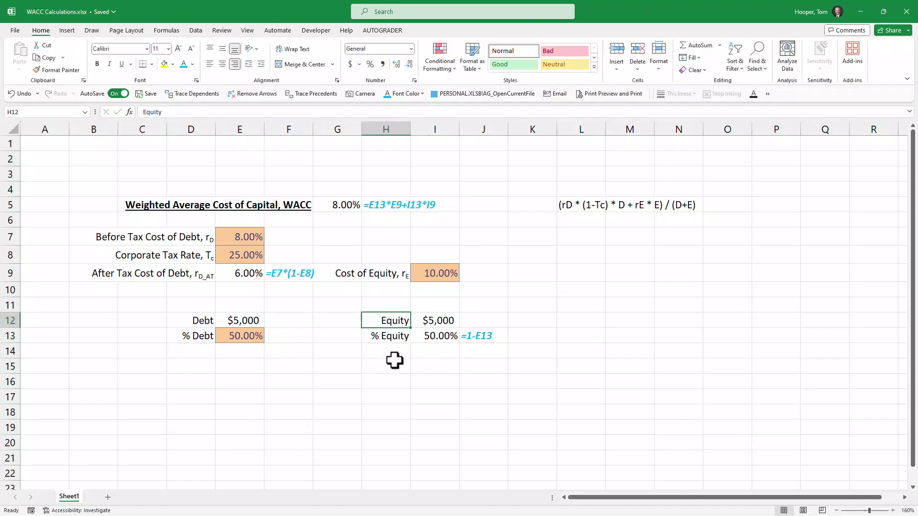
Make % Debt in E13 calculate =E12/(E12+I12).
click(244, 335)
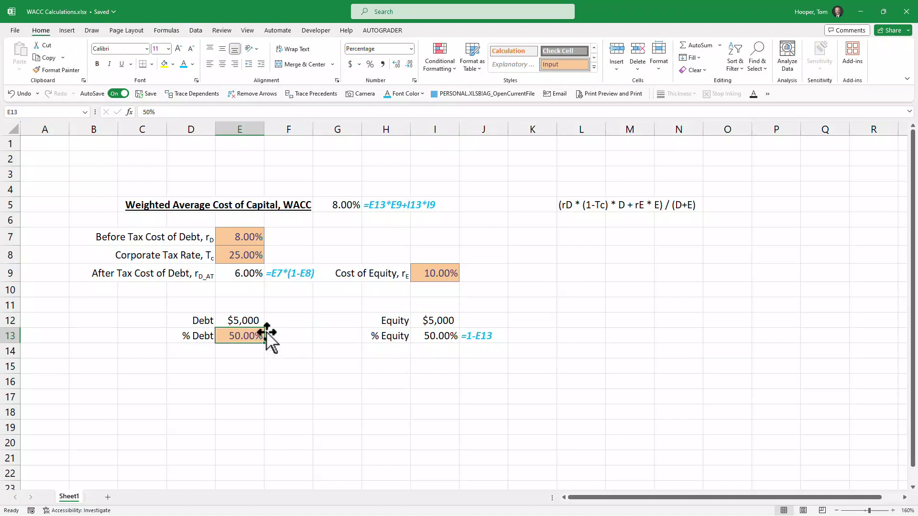
text(=)
key(Up)
text(/)
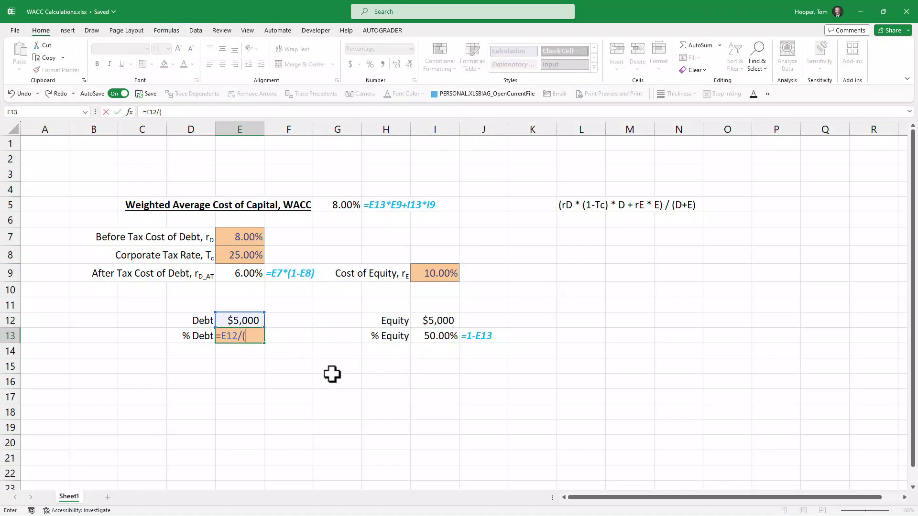
text(()
key(Up)
text(+)
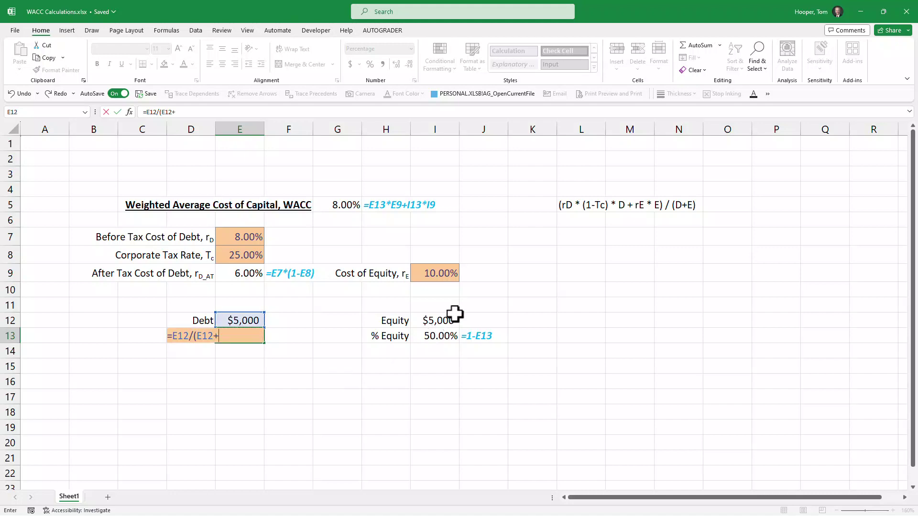
click(448, 321)
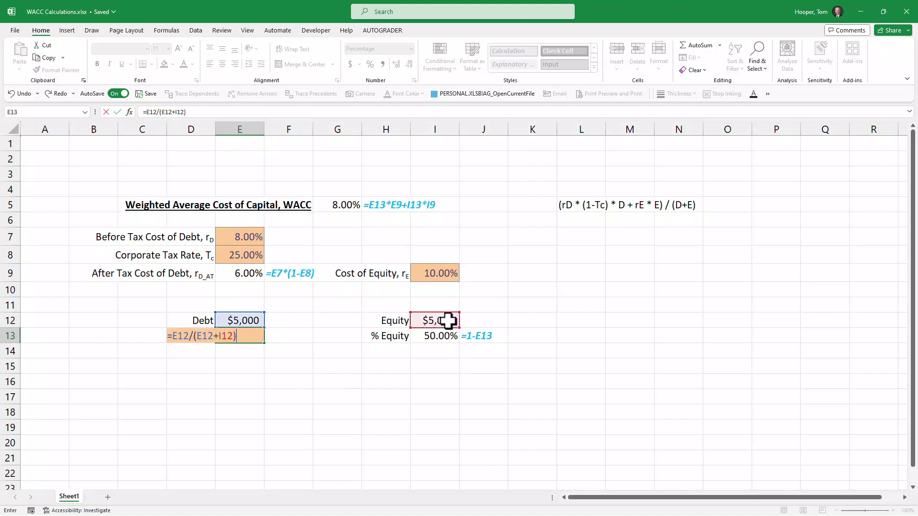
key(ctrl+Return)
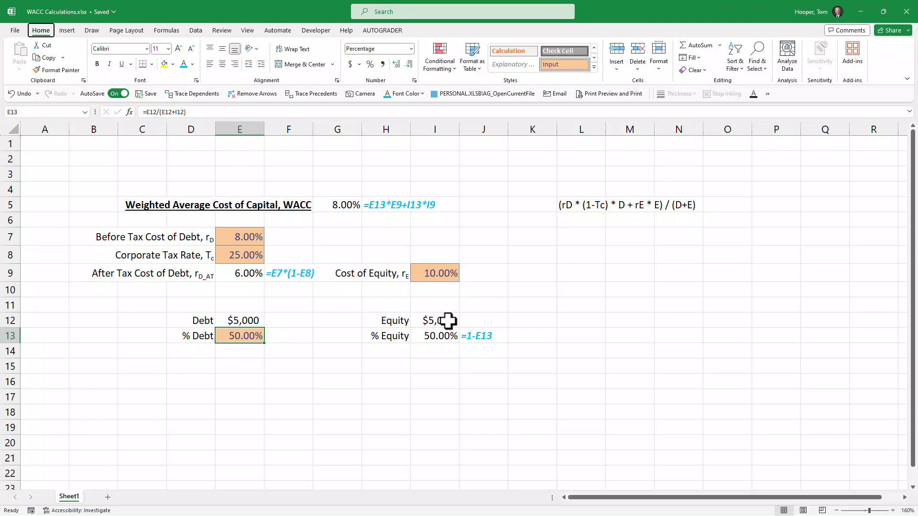
Reset E13 to Normal style and paste E9's percentage formatting onto it.
key(alt+h)
key(j)
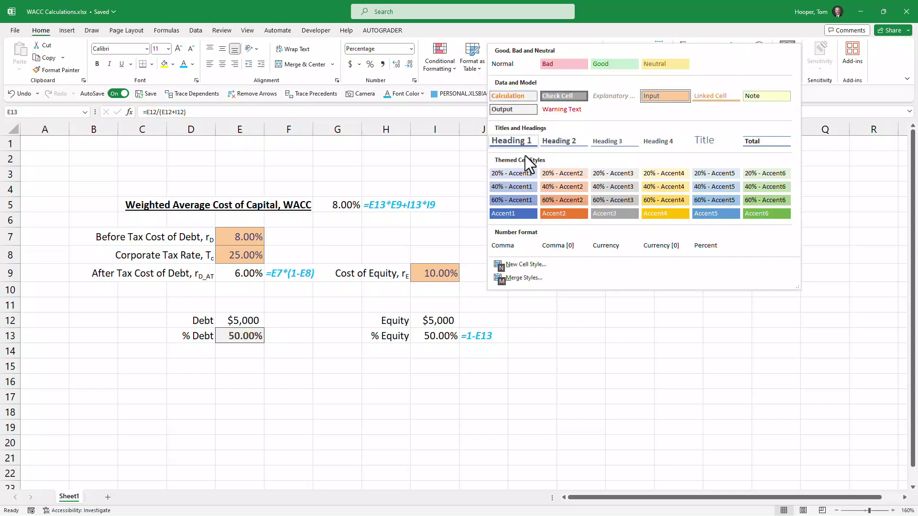
click(514, 65)
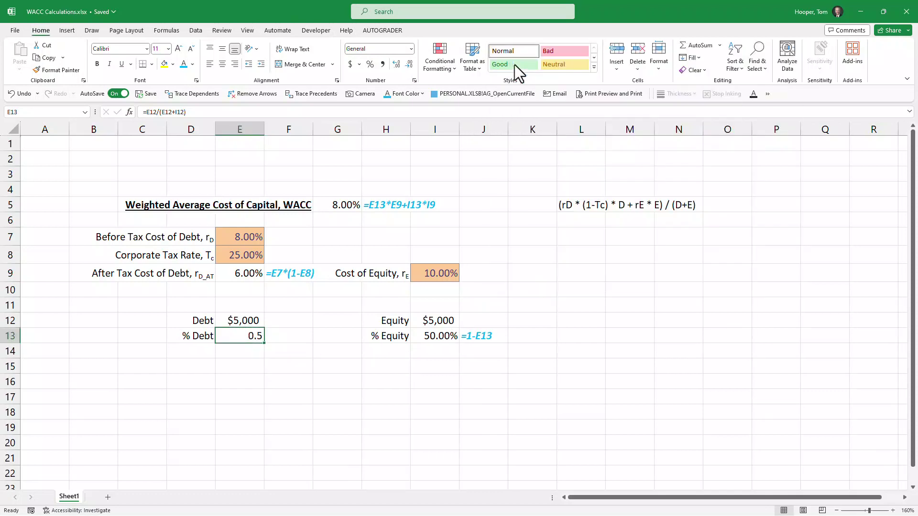
click(247, 271)
key(ctrl+c)
click(248, 336)
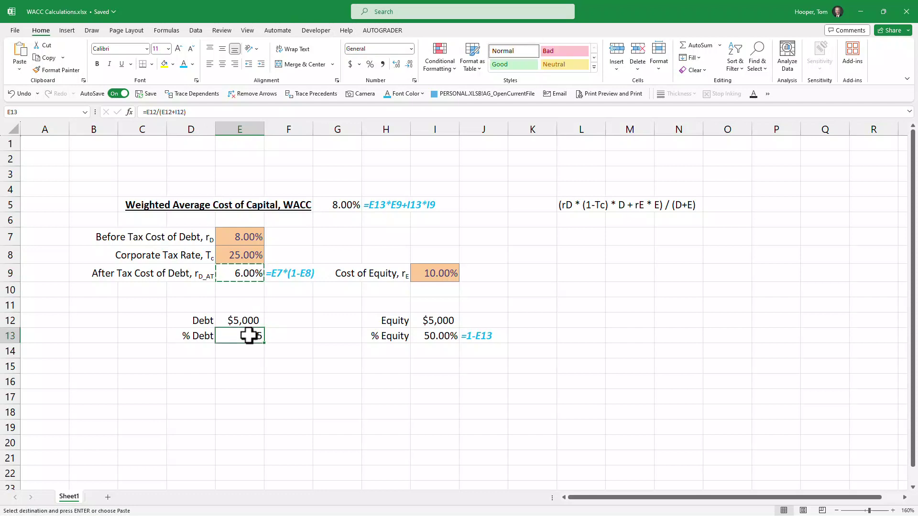
key(ctrl+alt+v)
key(t)
key(Return)
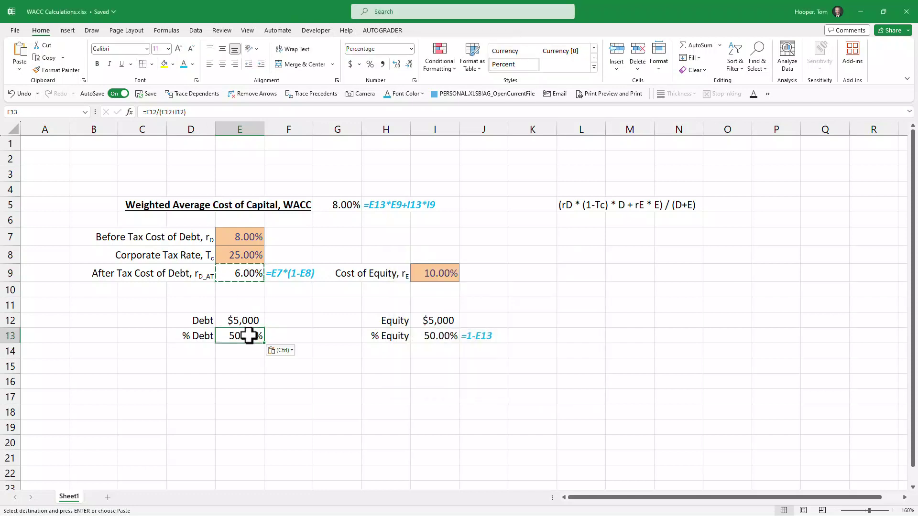
Copy the formula-text annotation from F9 into F13 beside % Debt.
key(Up)
key(Up)
key(Right)
key(Up)
key(Up)
key(ctrl+c)
key(Down)
key(Down)
key(Down)
key(Down)
key(ctrl+v)
Apply the orange Input style to the Debt and Equity amounts in E12 and I12.
click(236, 320)
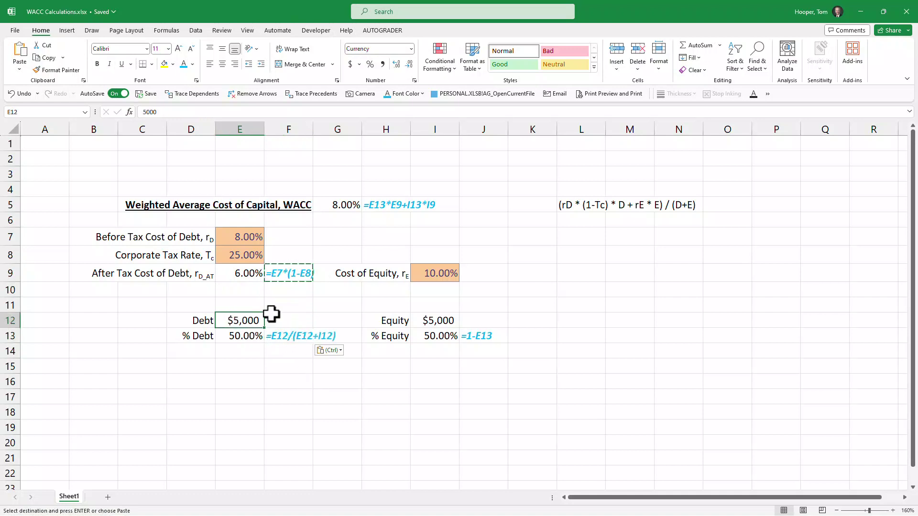
ctrl+click(434, 320)
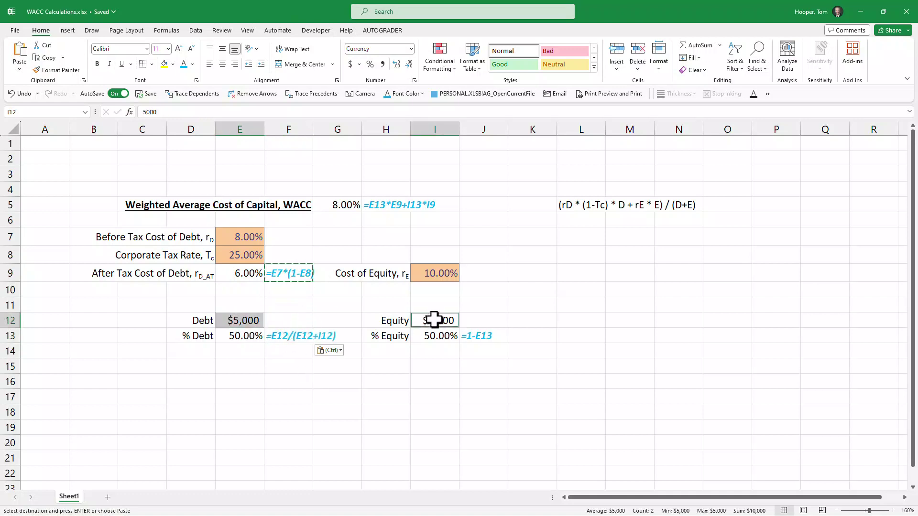
click(593, 68)
click(657, 95)
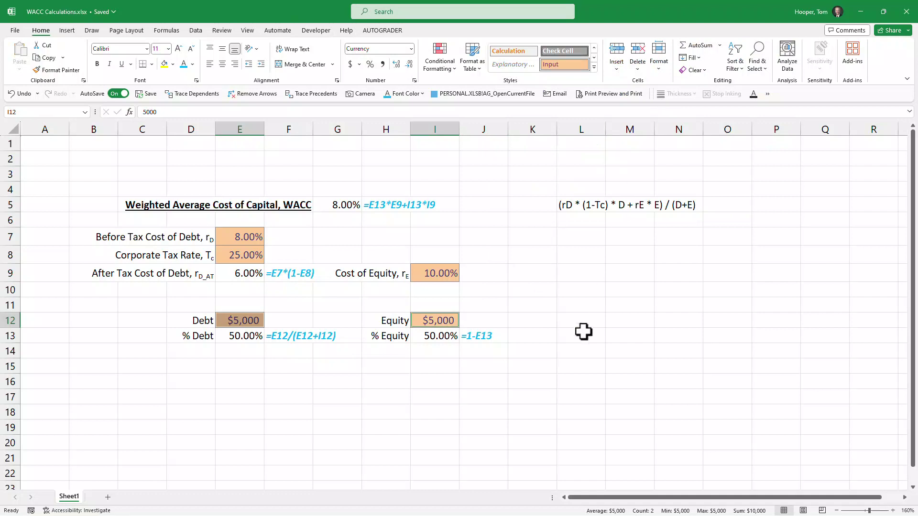
click(469, 366)
click(345, 205)
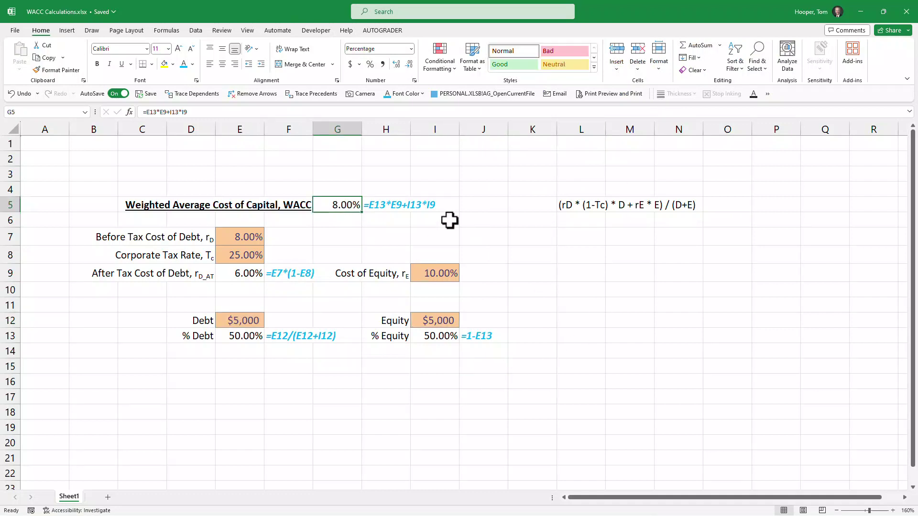
key(alt+m)
key(p)
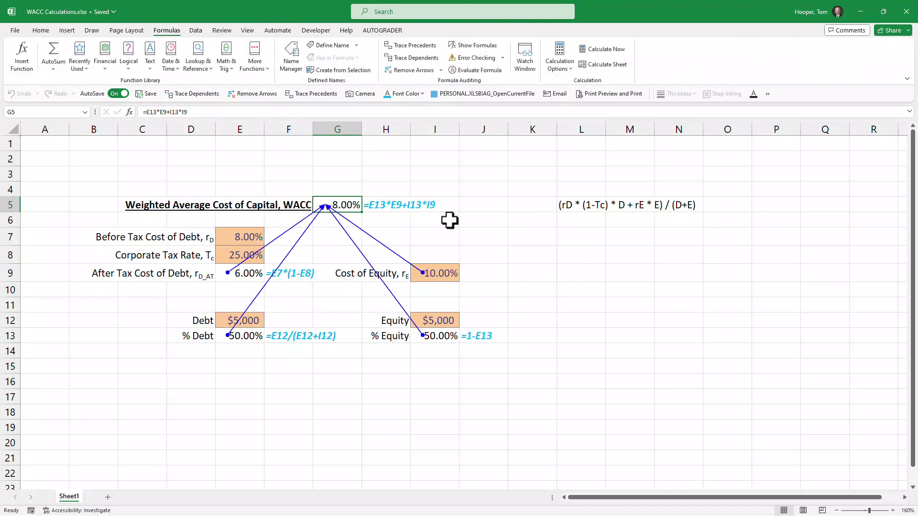
key(alt+m)
key(p)
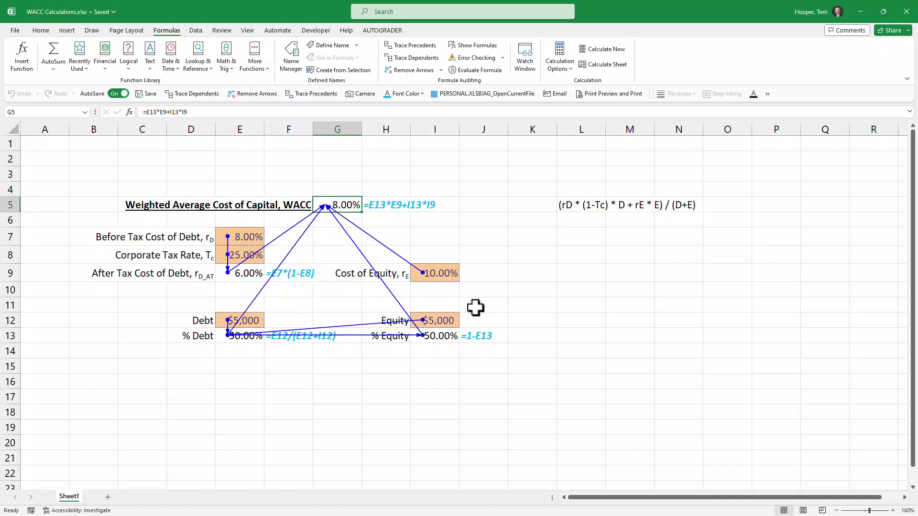
key(alt+m)
key(a)
key(a)
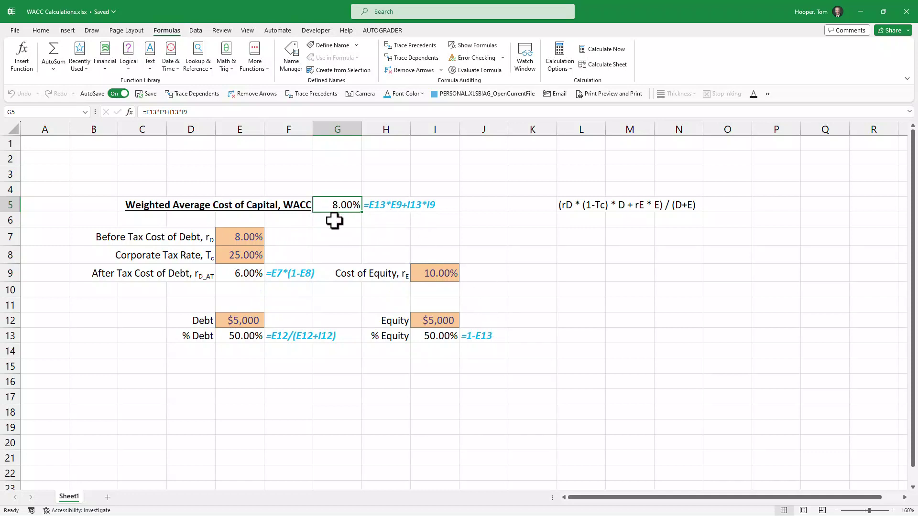
Add right-aligned labels 'Shares Outstanding' and '$/share' in H10:H11.
click(385, 294)
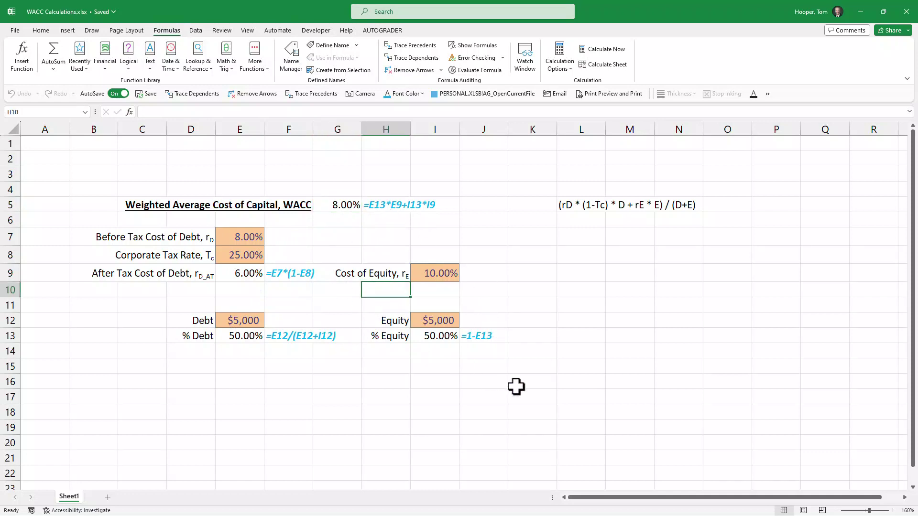
text(Shares Outstanding)
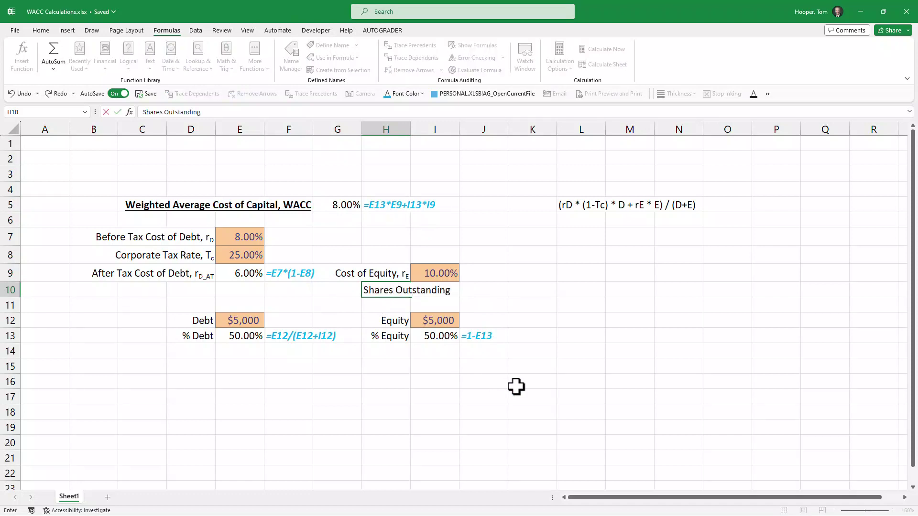
key(Return)
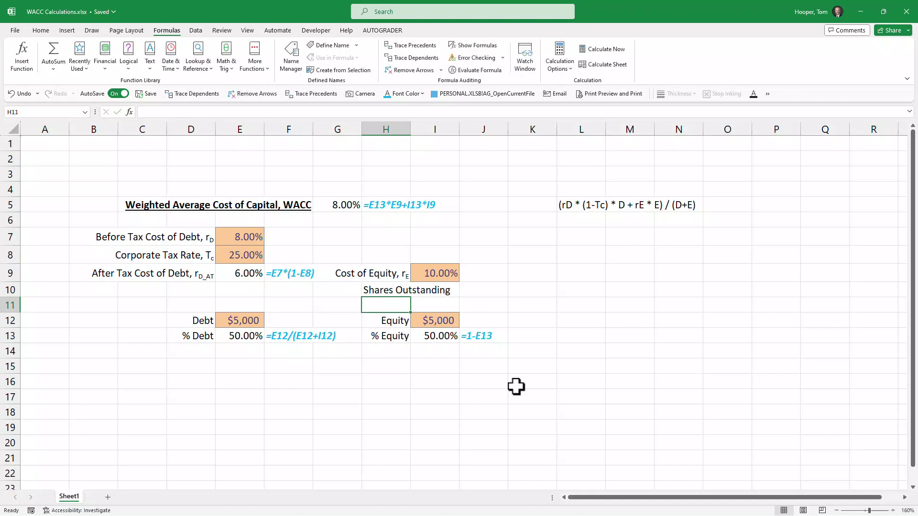
text($)
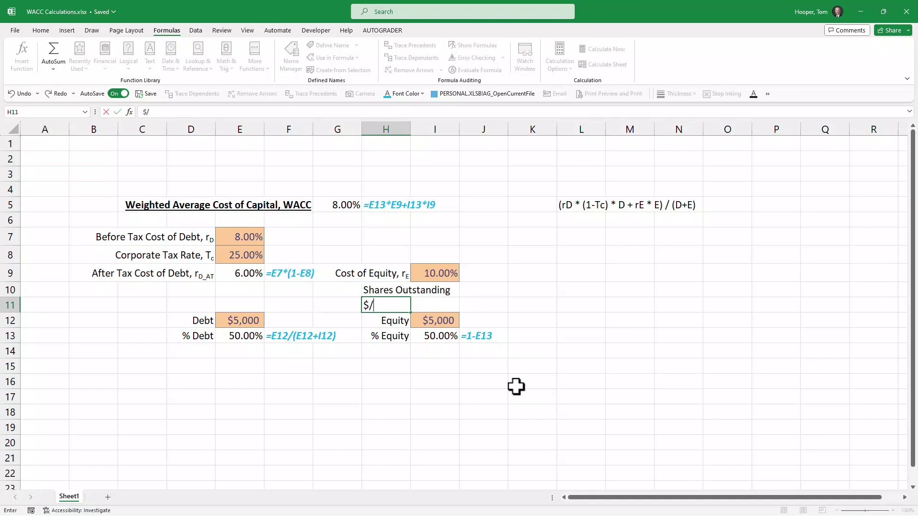
text(/share)
key(Return)
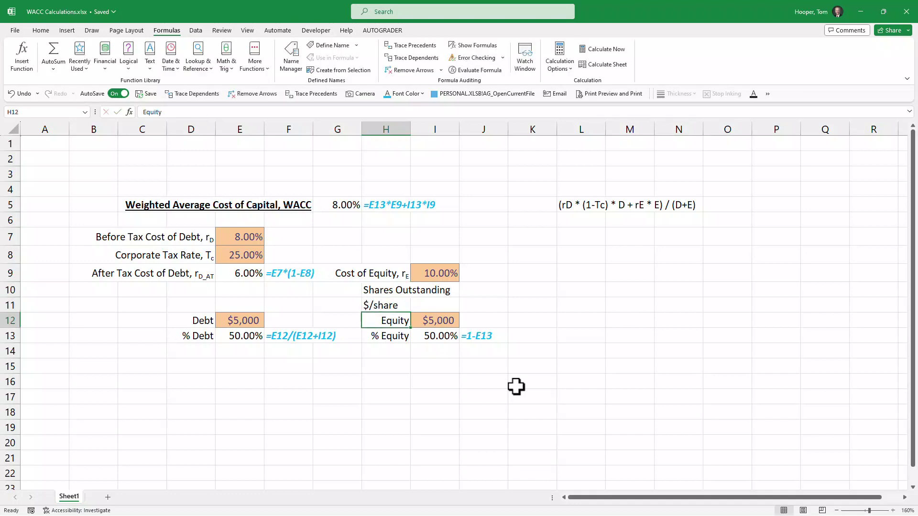
key(Up)
key(Up)
key(shift+Down)
key(alt)
key(h)
key(a)
key(r)
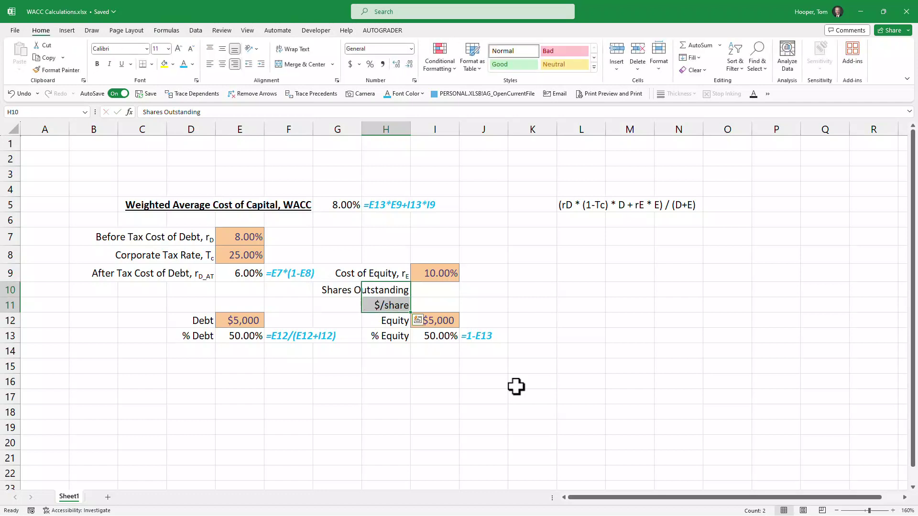
Enter $1,000 in I10 and $5 in I11.
key(Right)
text($1)
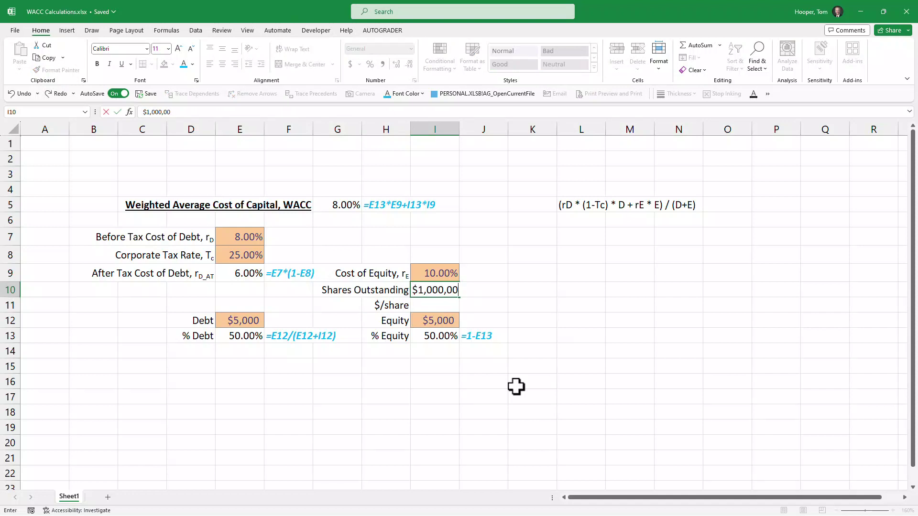
text(,000)
key(Return)
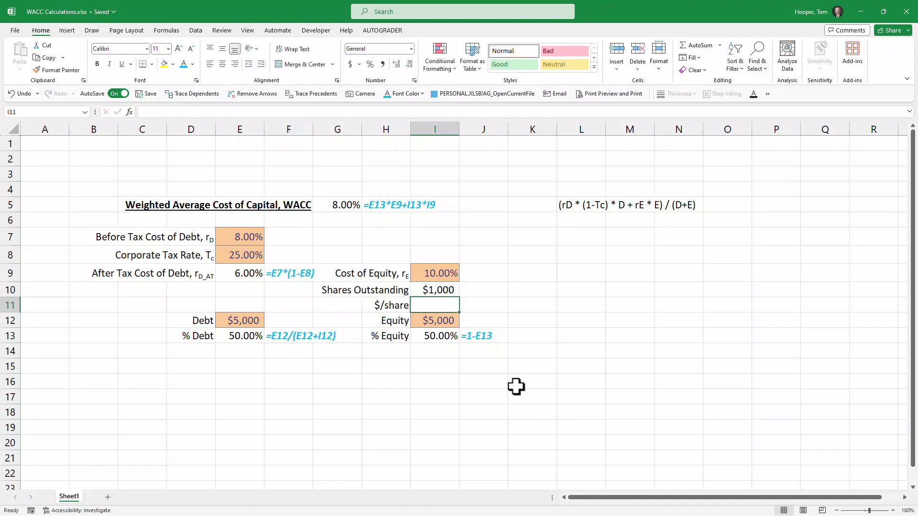
key(Up)
key(Down)
text($5)
key(Return)
key(Up)
key(Up)
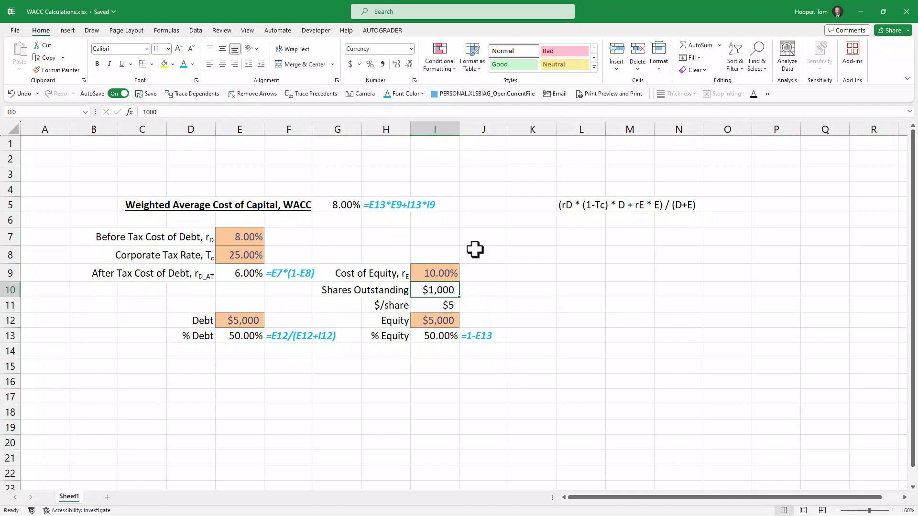
Show the share count in I10 as 1,000 without a dollar sign.
click(410, 49)
click(382, 65)
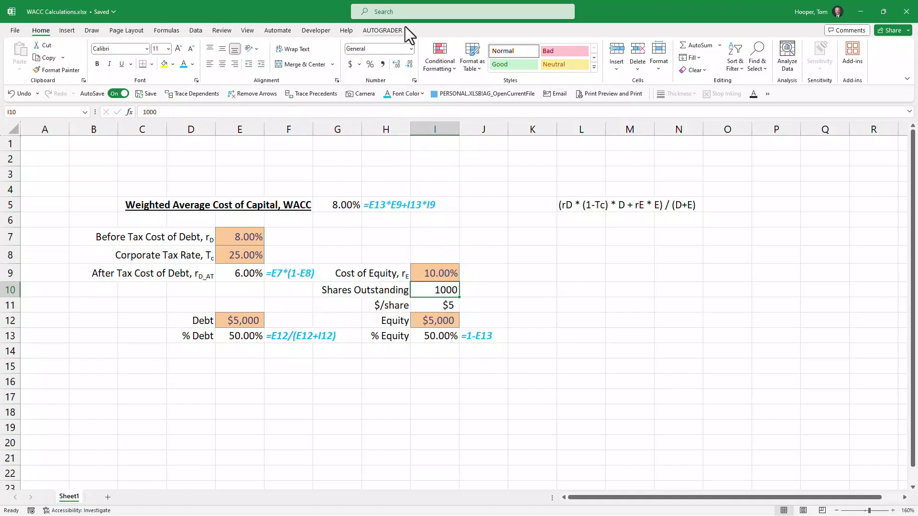
key(ctrl+z)
key(Down)
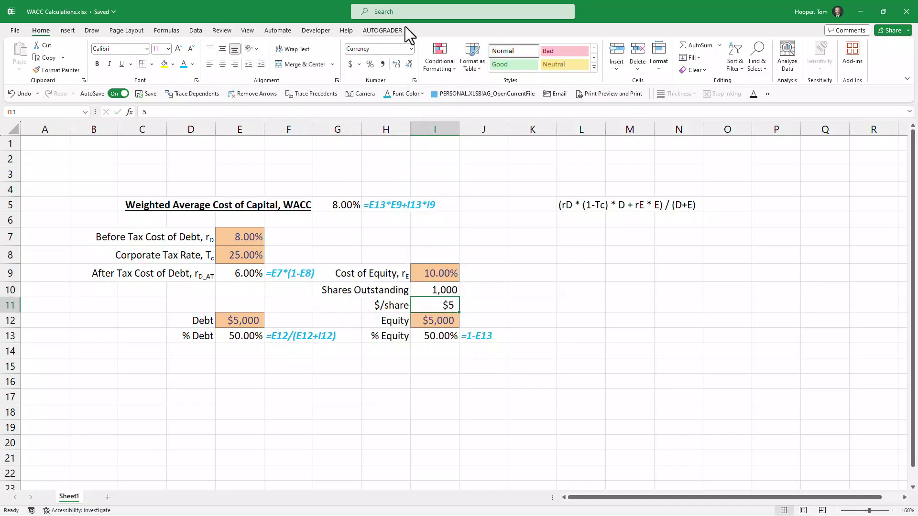
key(Down)
key(Down)
Make Equity in I12 calculate =I10*I11.
key(Up)
text(=)
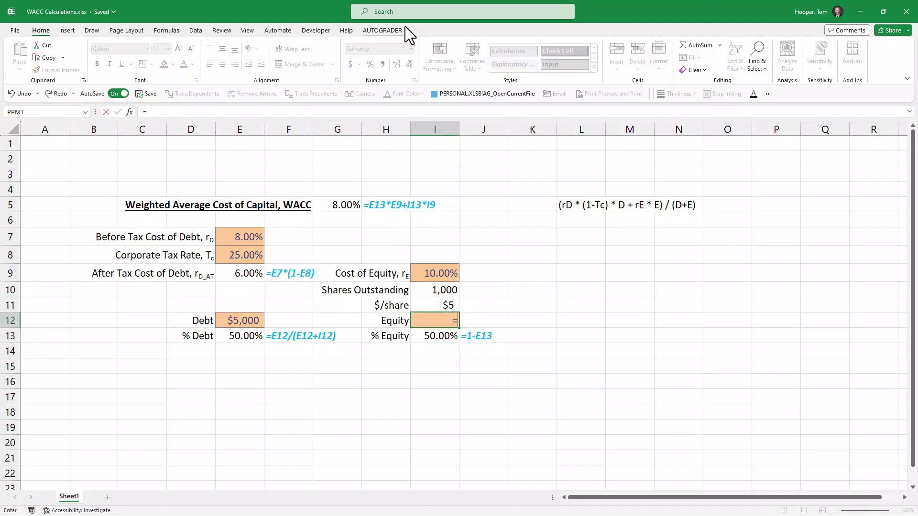
key(Up)
key(Up)
text(*)
key(Up)
key(ctrl+Return)
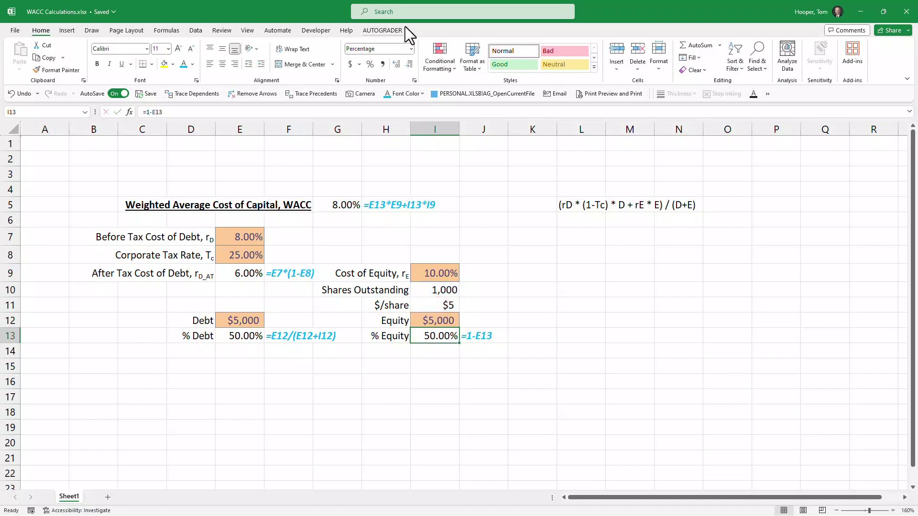
click(395, 321)
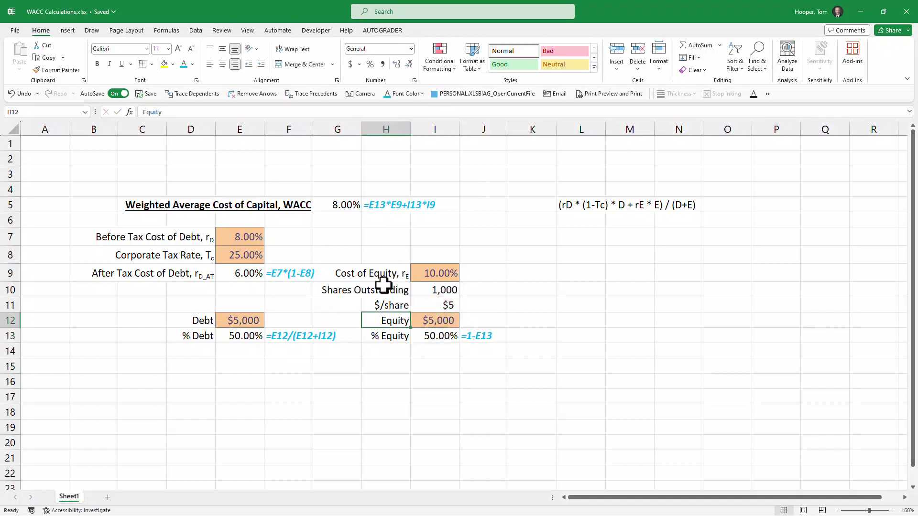
Reset the Equity value in I12 to the Normal cell style.
click(449, 319)
key(alt)
key(h)
key(j)
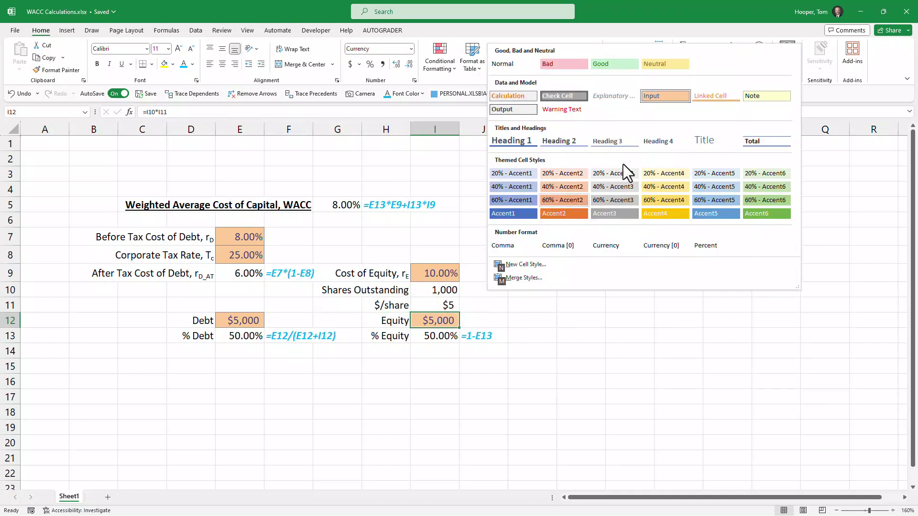
click(514, 67)
Apply the orange Input style to shares outstanding and $/share in I10:I11.
drag(457, 289, 449, 302)
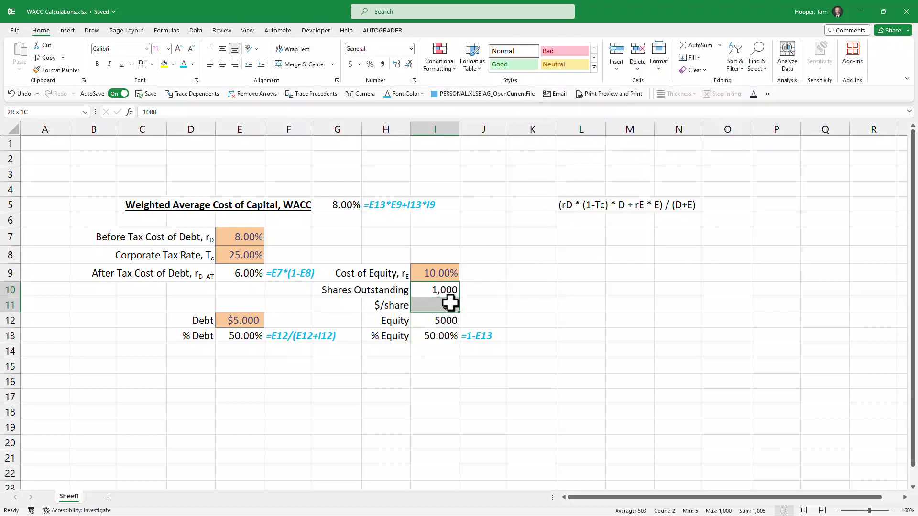
key(alt)
key(h)
key(j)
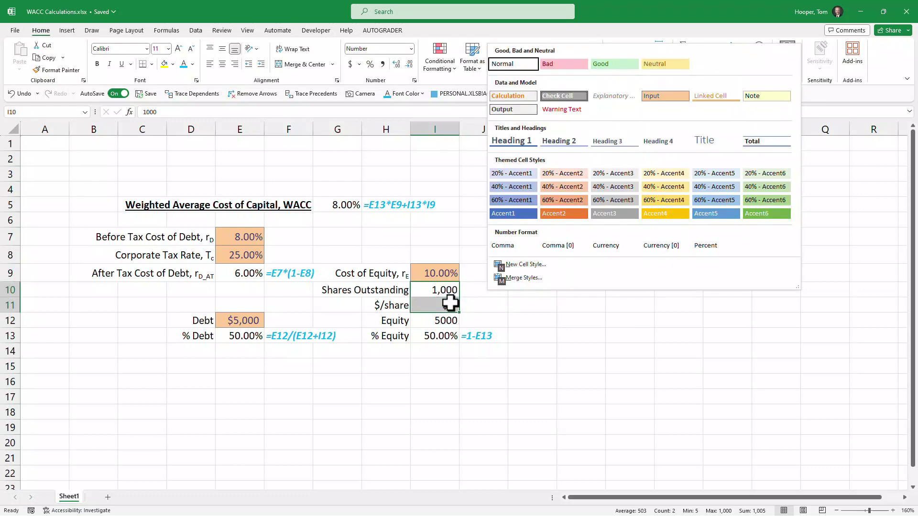
click(665, 94)
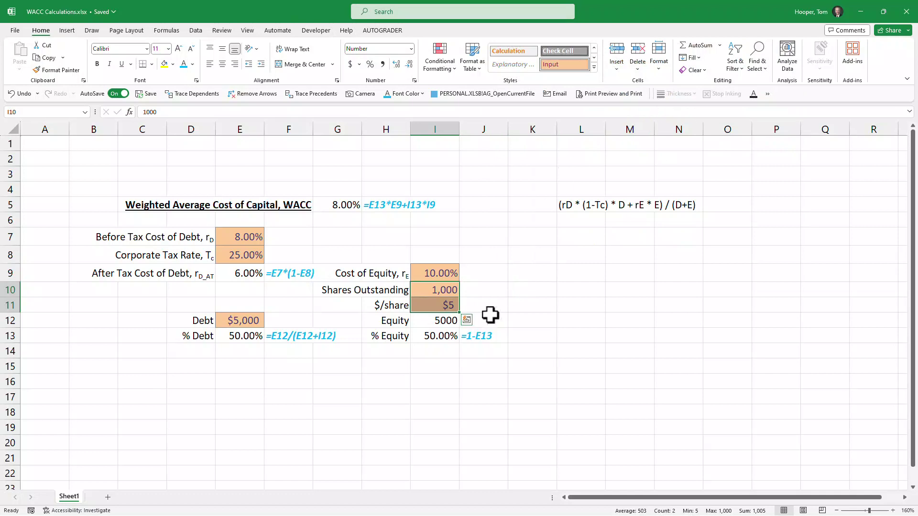
Copy the formula-text annotation from J13 into J12 to show =I10*I11.
click(483, 336)
key(ctrl+c)
click(502, 320)
key(ctrl+v)
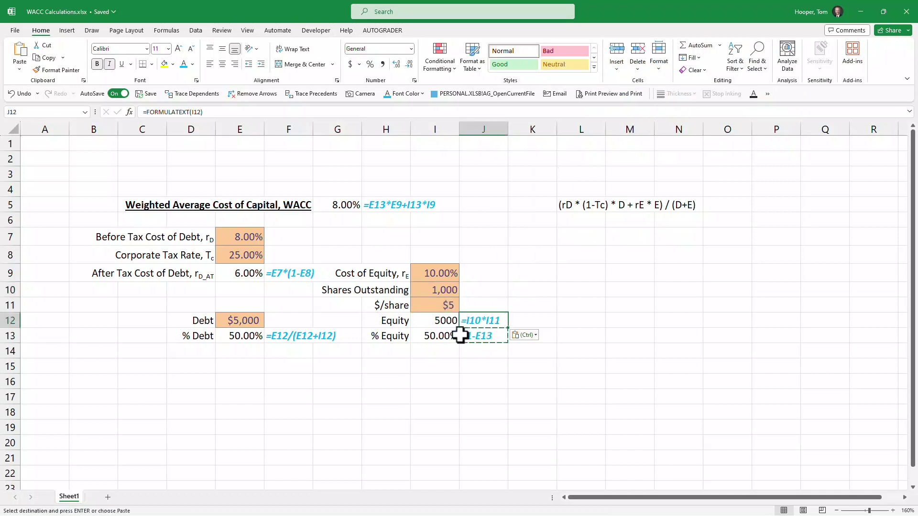
click(448, 324)
key(Escape)
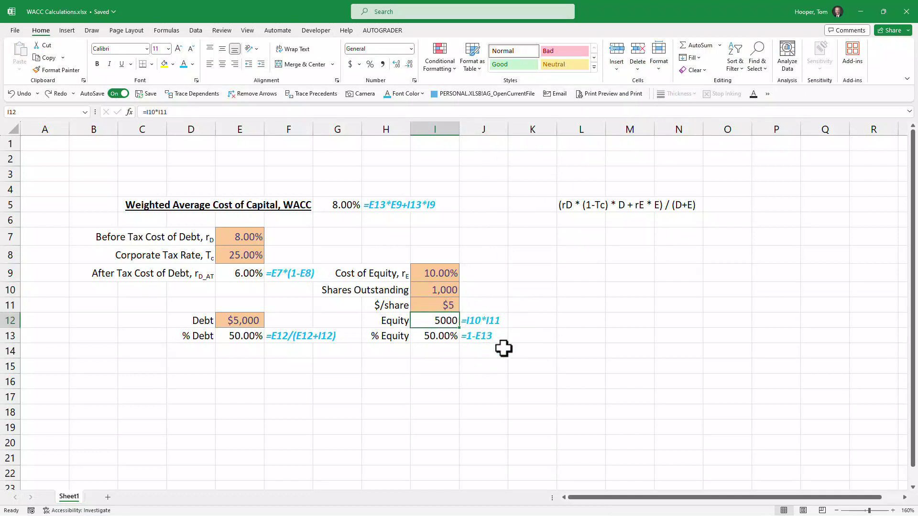
Format Equity in I12 as Currency with zero decimals, showing $5,000.
click(410, 49)
click(395, 115)
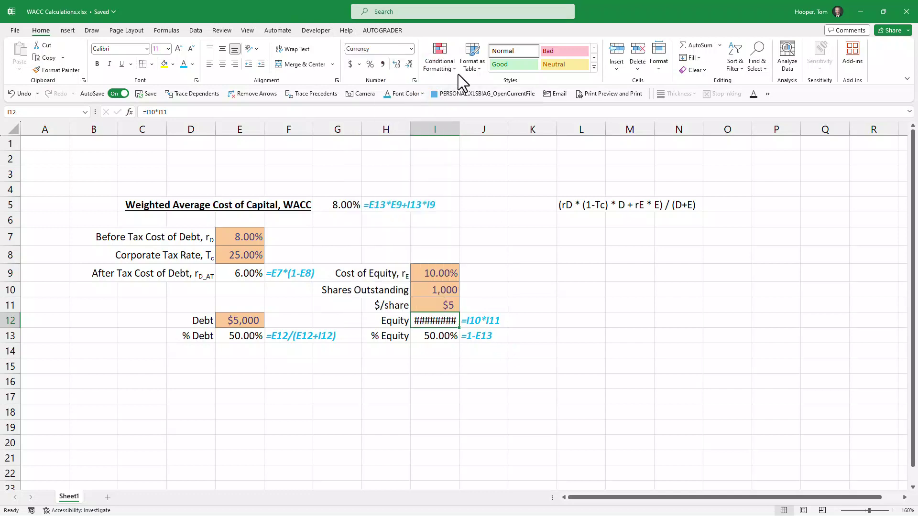
click(409, 65)
click(409, 65)
click(468, 366)
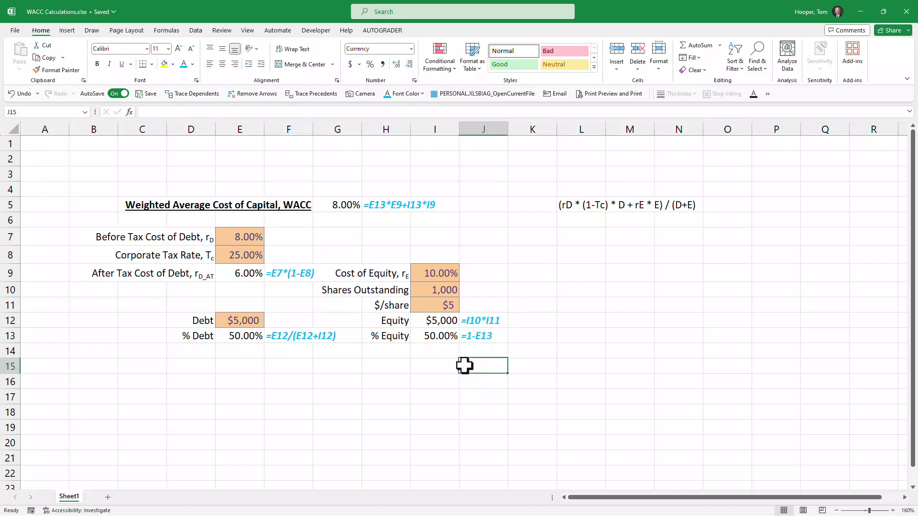
Relabel D12 from 'Debt' to 'Book Value of Debt'.
click(506, 353)
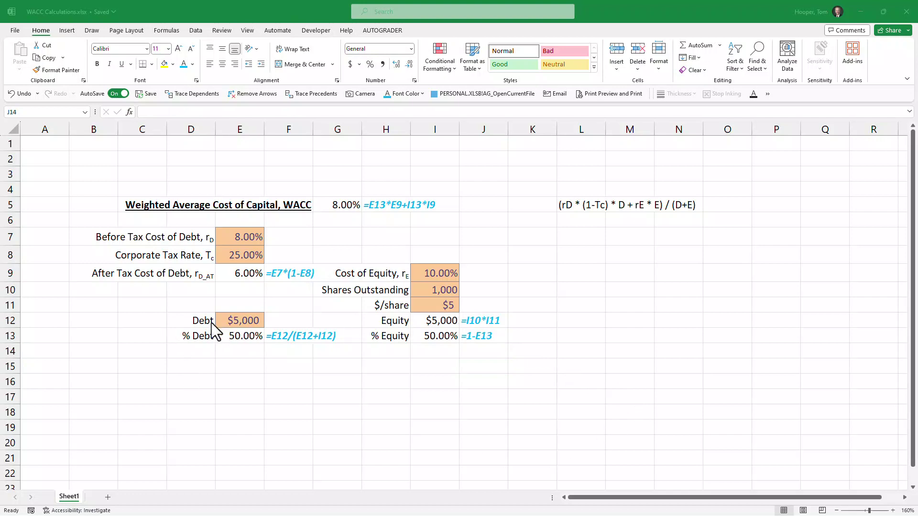
click(197, 321)
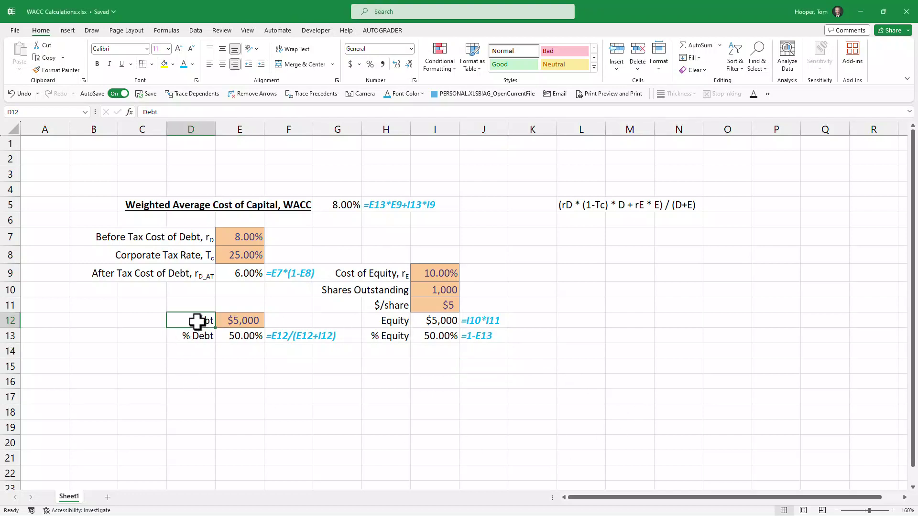
click(145, 112)
text(Book Value )
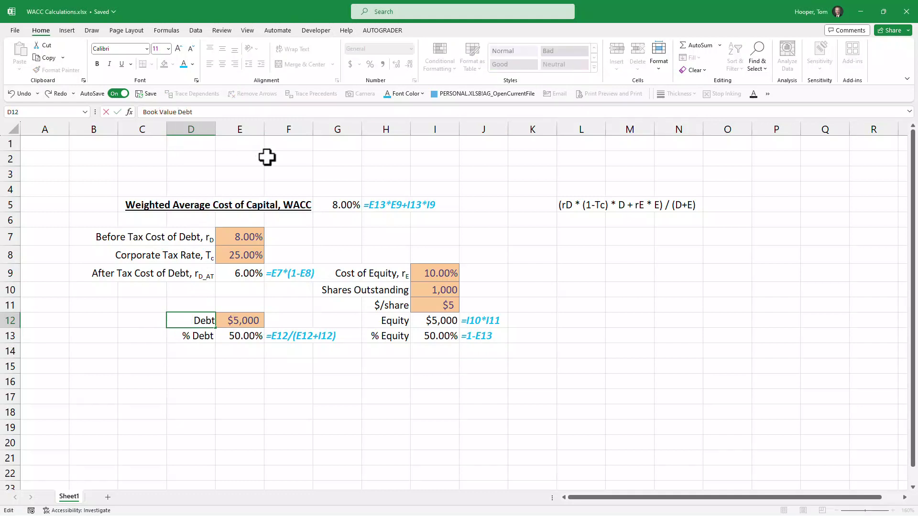
text(of)
key(Return)
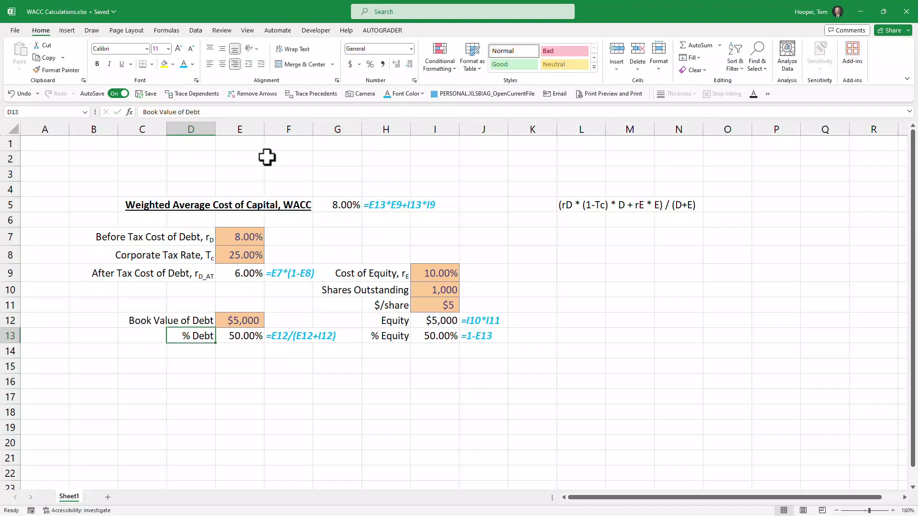
key(Up)
key(Right)
key(Right)
key(Right)
key(Right)
Change the H12 label from 'Equity' to 'Market Value of Equity'.
key(F2)
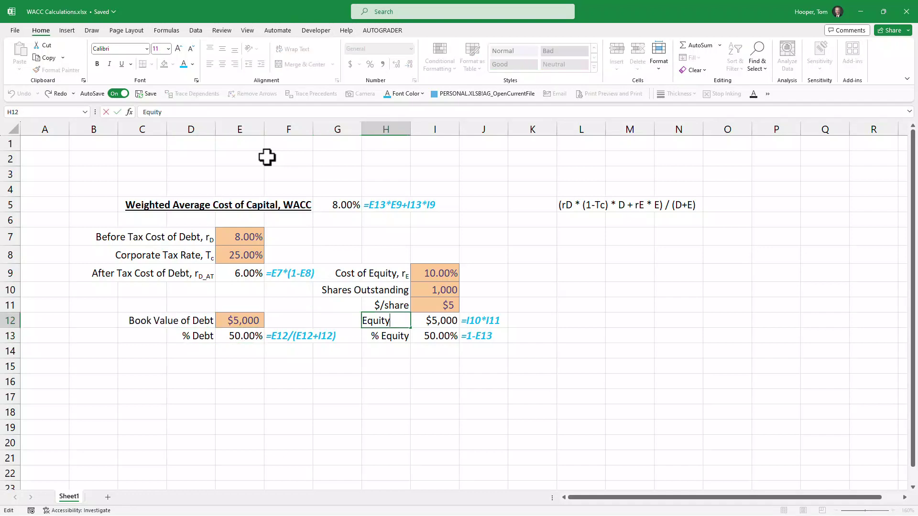
key(Home)
text(Market Valu)
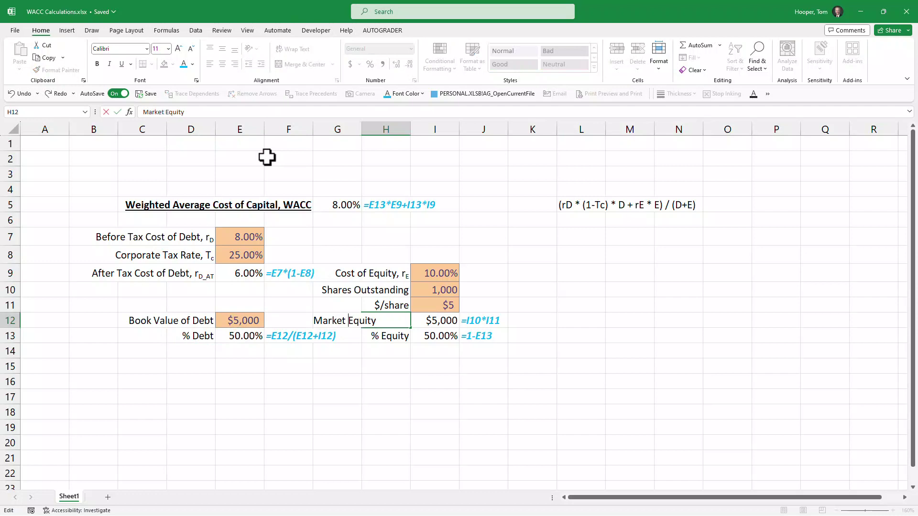
text(e of)
key(Return)
key(Up)
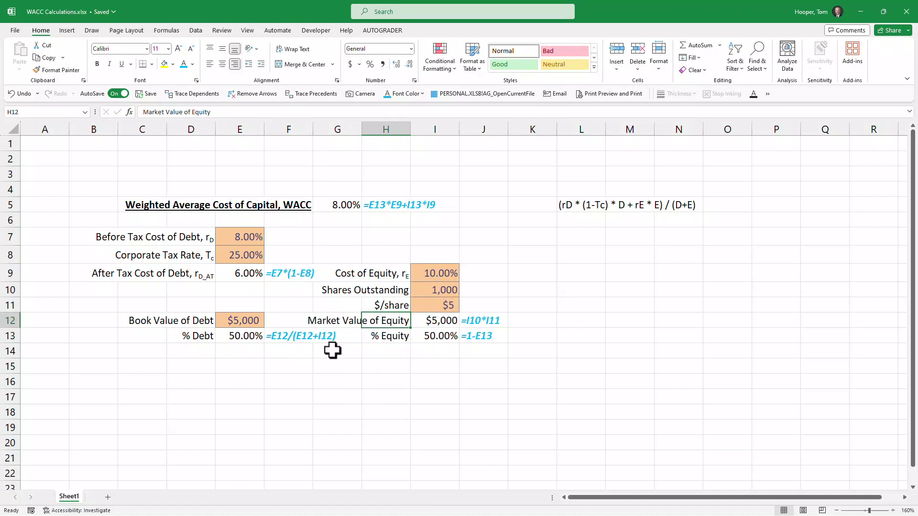
click(239, 339)
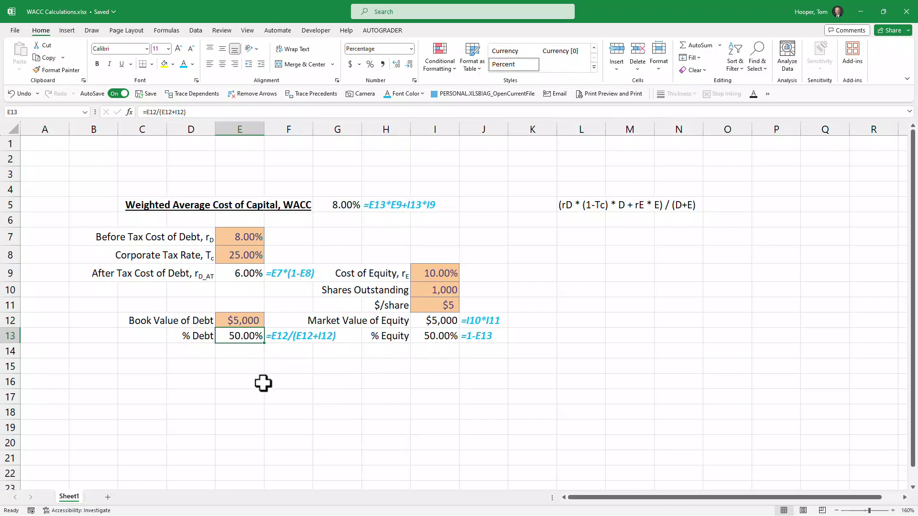
Enter 6000 as the book value of debt in E12 and 4 as the share price in I11.
click(247, 322)
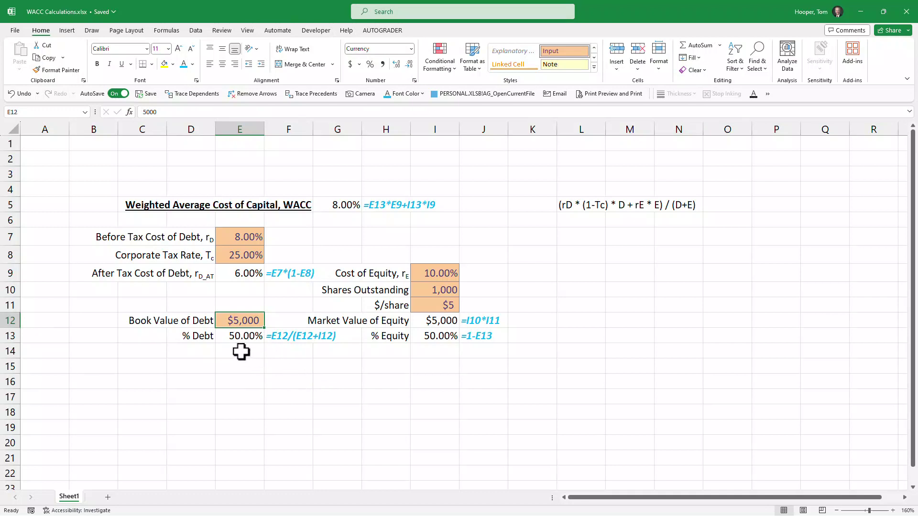
text(6000)
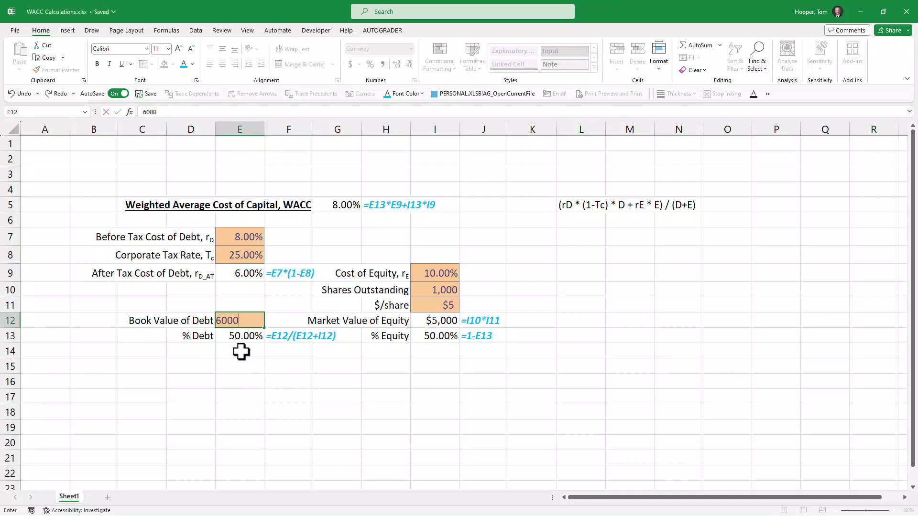
key(Tab)
click(447, 305)
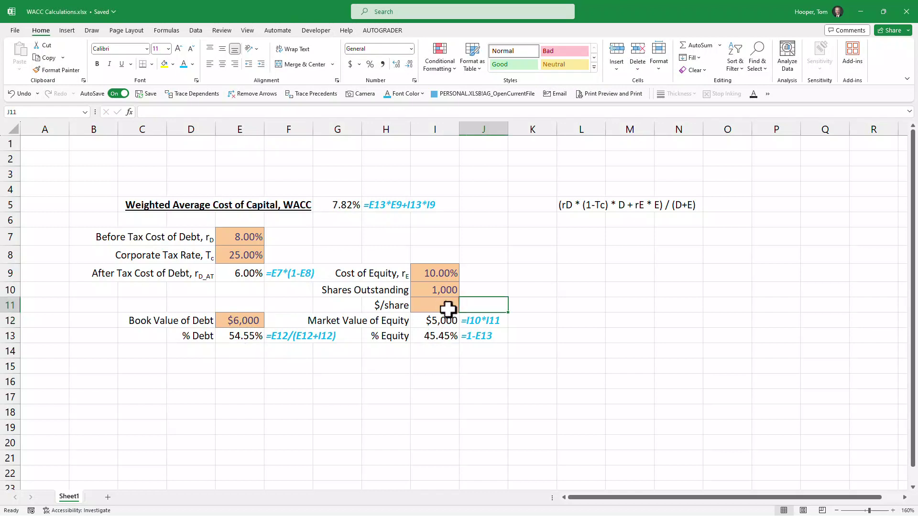
text(4)
key(Return)
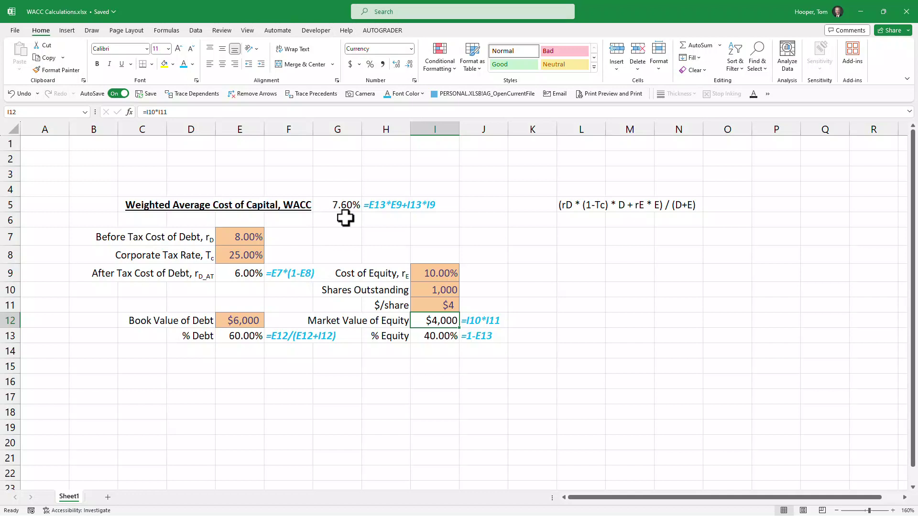
click(142, 366)
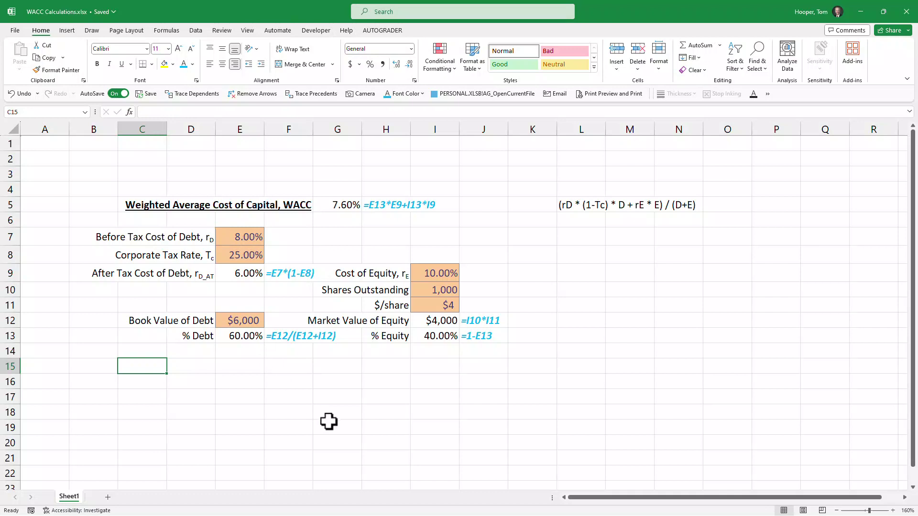
Type 'Interest Expense' in C15 and 'Average Debt' in C16.
text(Interest)
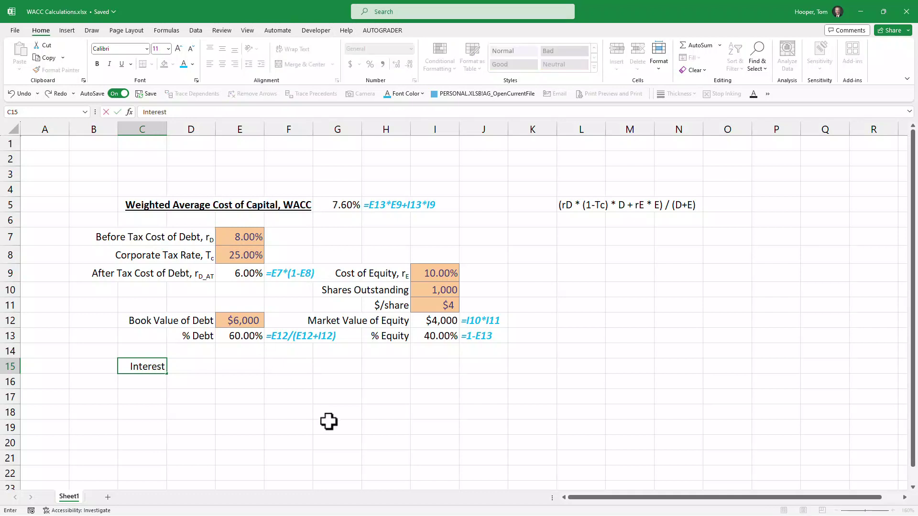
text( Expense)
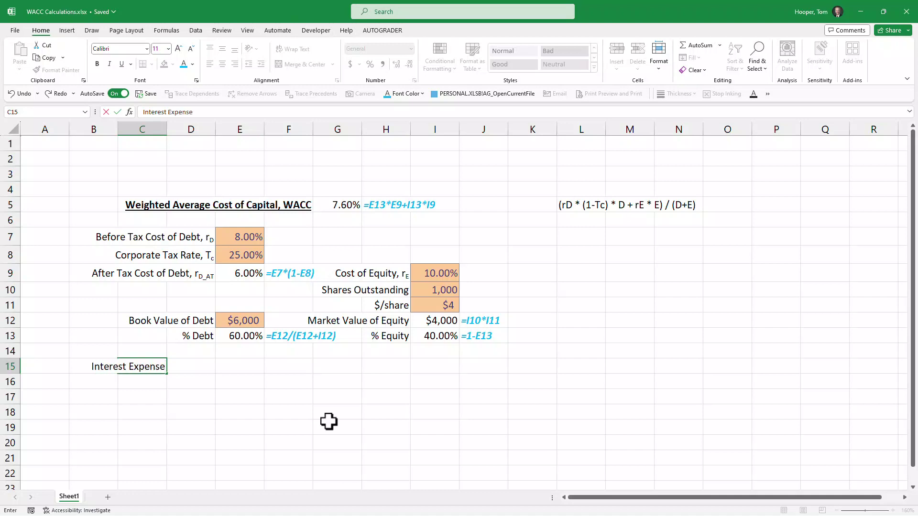
key(Return)
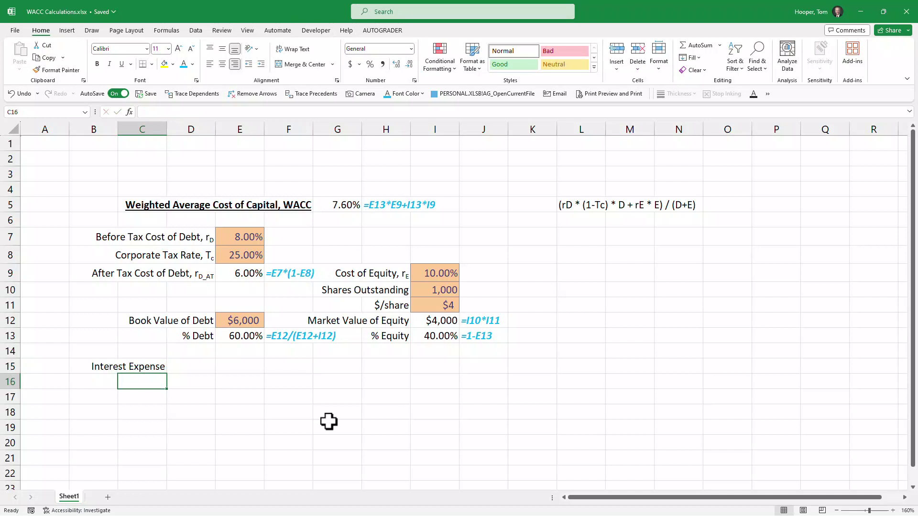
text(Average)
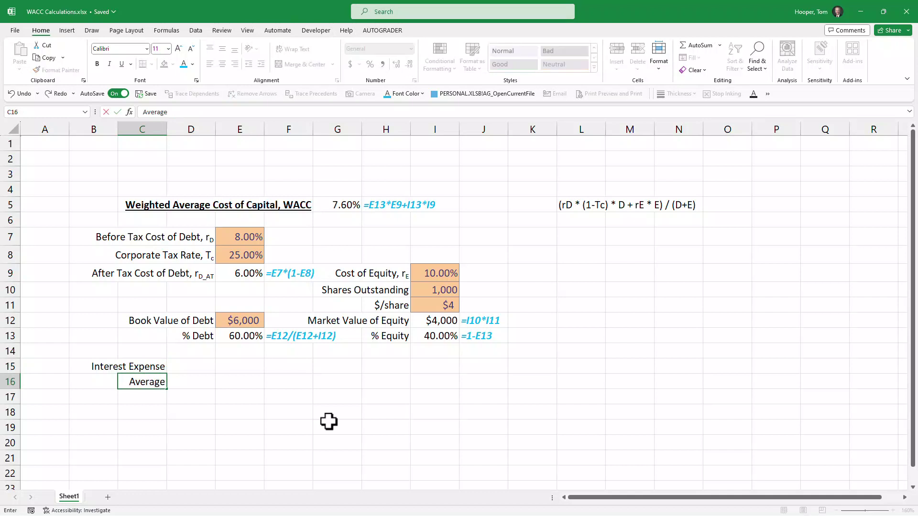
text( Debt)
key(Return)
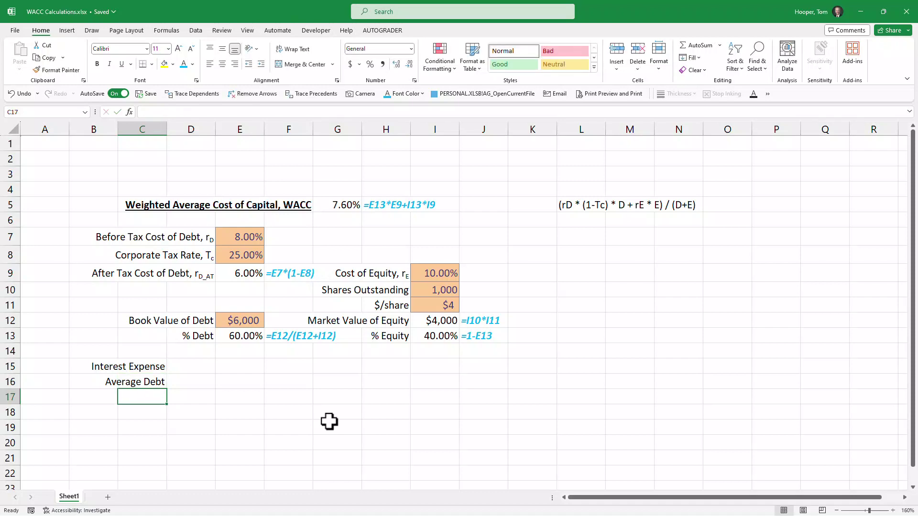
key(Up)
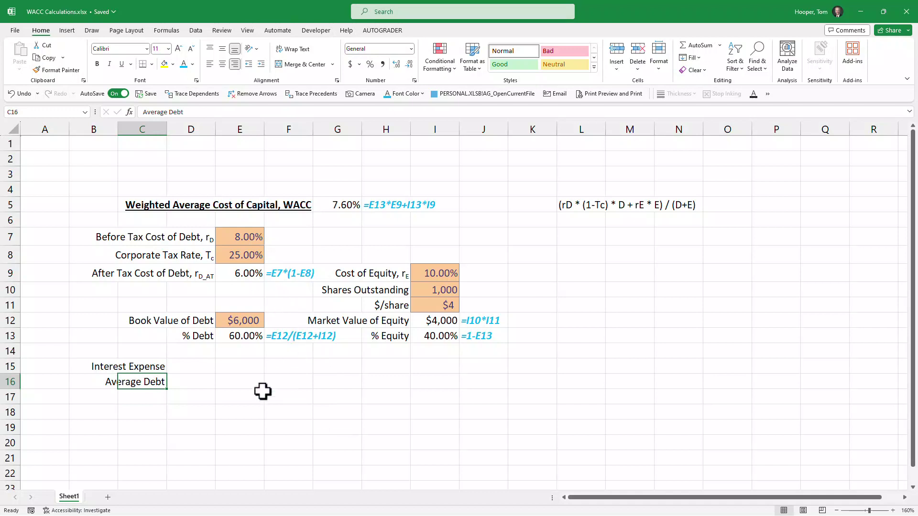
Enter $80 interest expense in D15 and $1,000 average debt in D16.
click(200, 370)
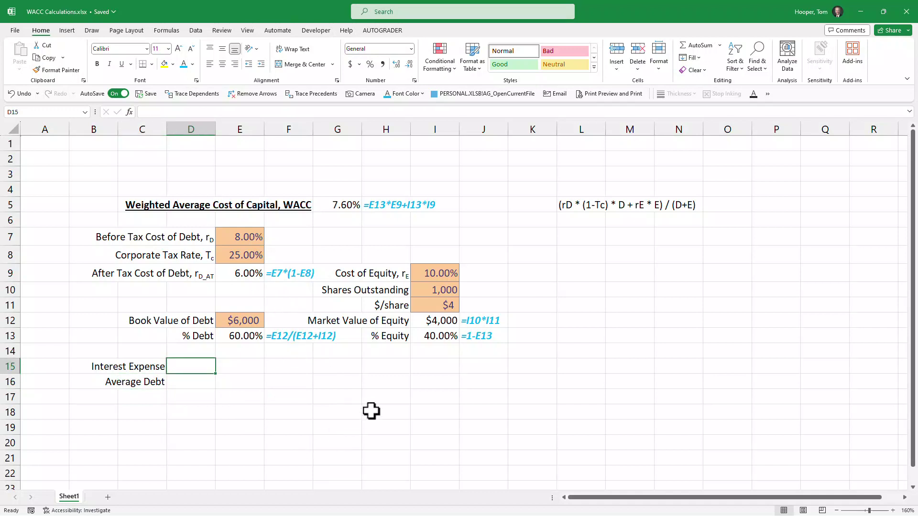
text($80)
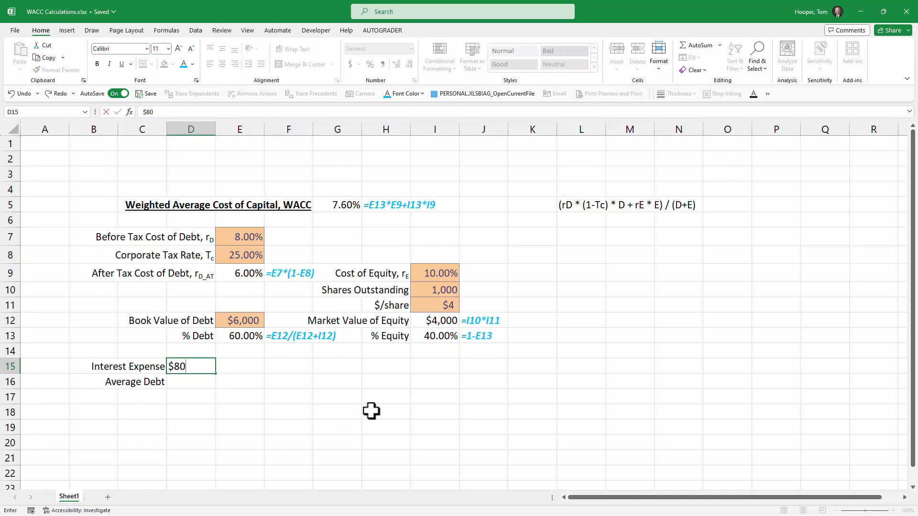
key(Return)
text($1)
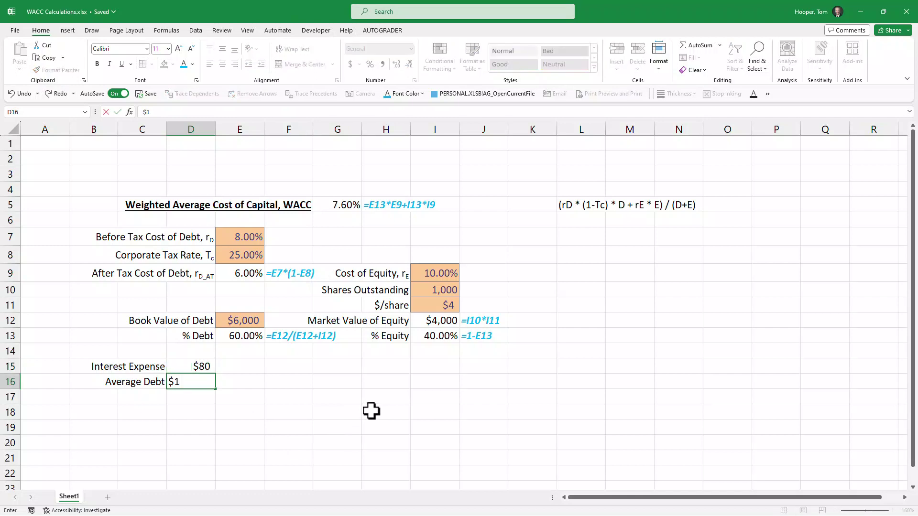
text(,000)
key(Return)
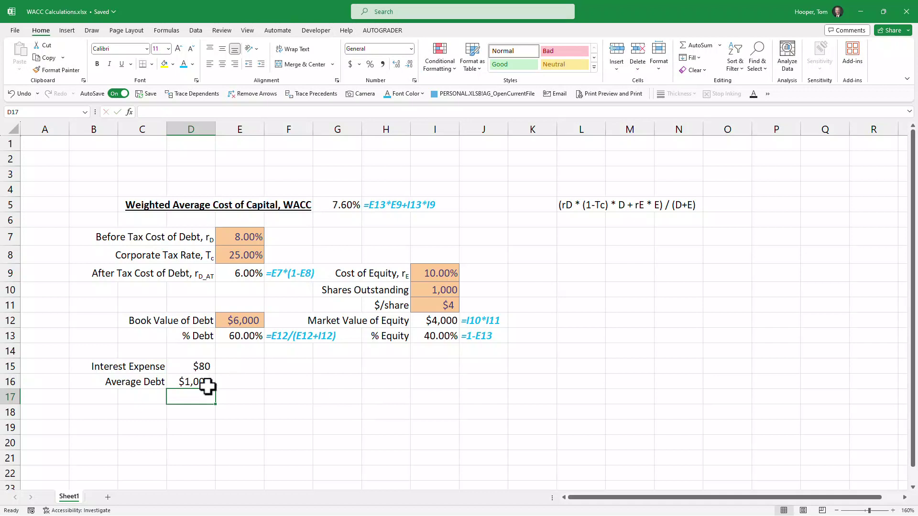
Make E7's before-tax cost of debt the formula =D15/D16.
click(232, 242)
text(=)
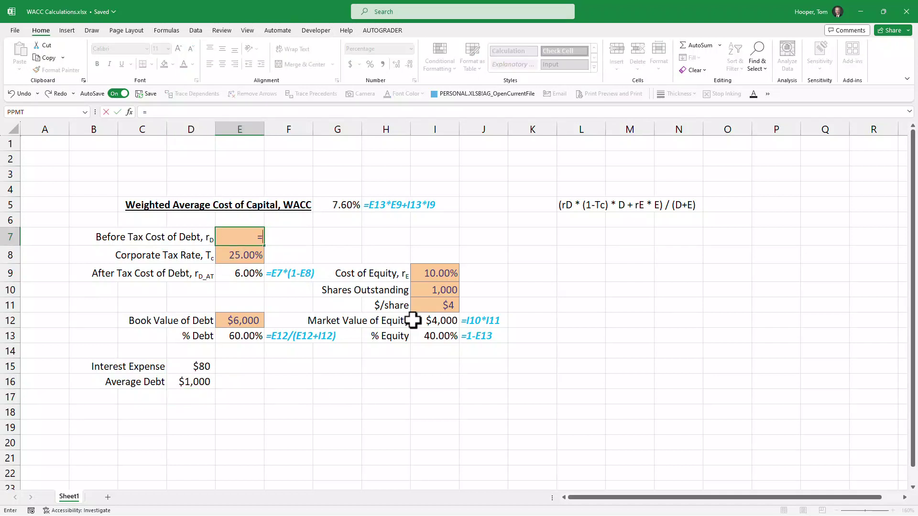
click(200, 367)
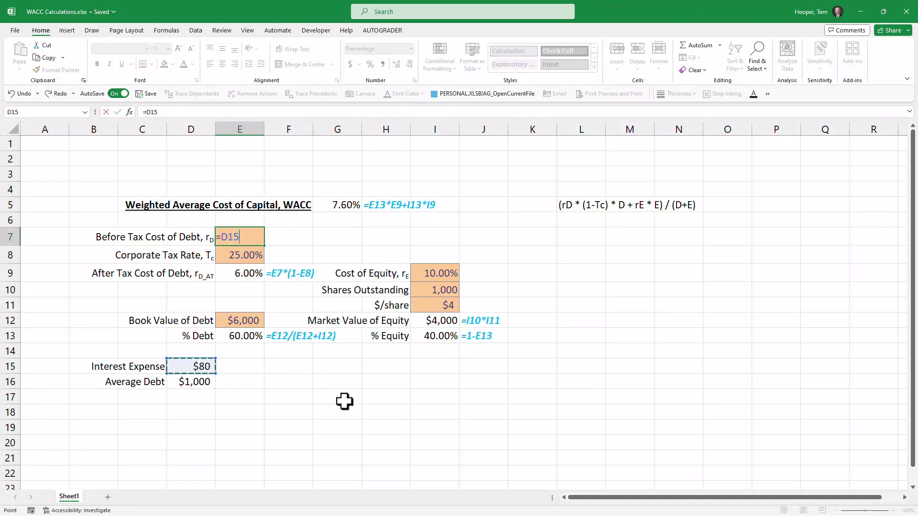
text(/)
click(189, 383)
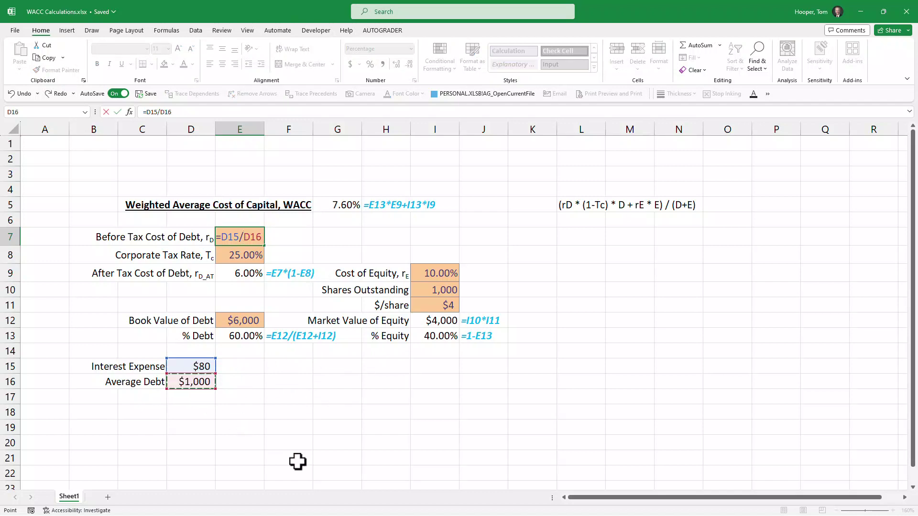
key(Return)
click(252, 238)
Give E7 the Normal cell style and a percentage format with two decimals.
key(alt+h)
key(j)
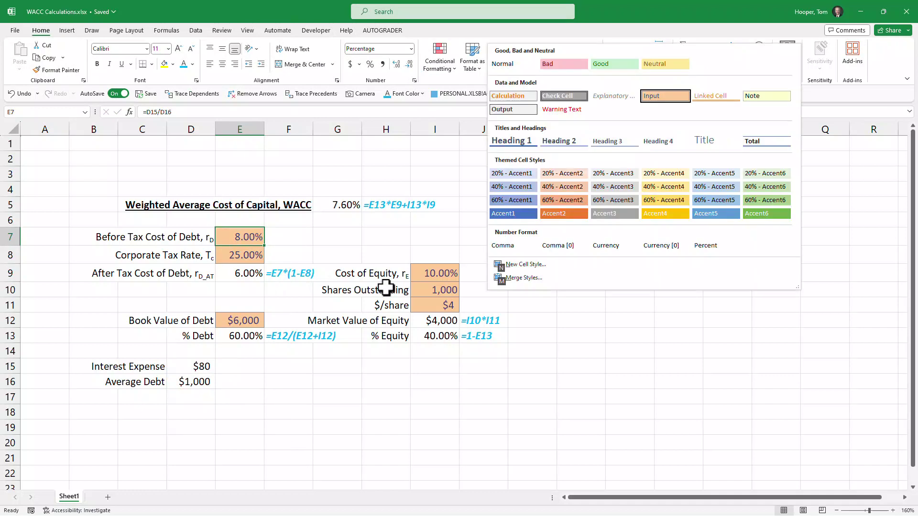
key(Up)
key(Left)
key(Left)
key(Return)
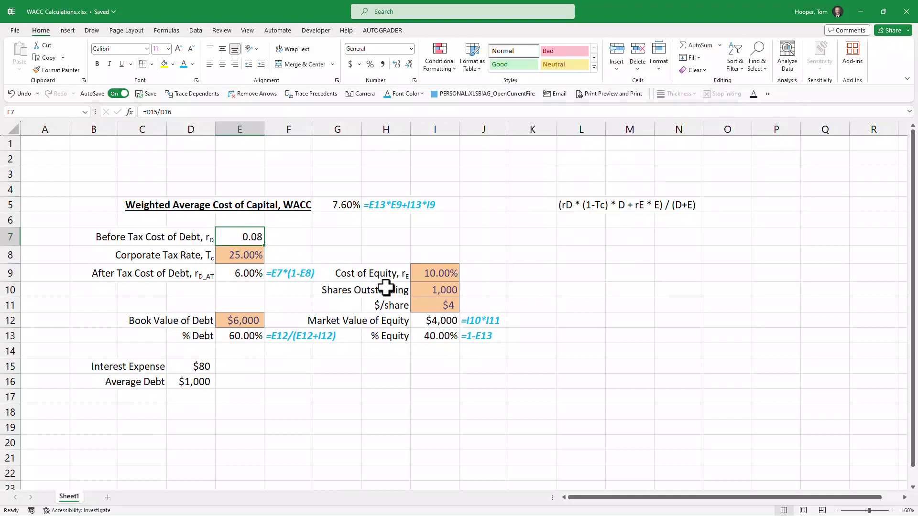
key(alt+h)
key(p)
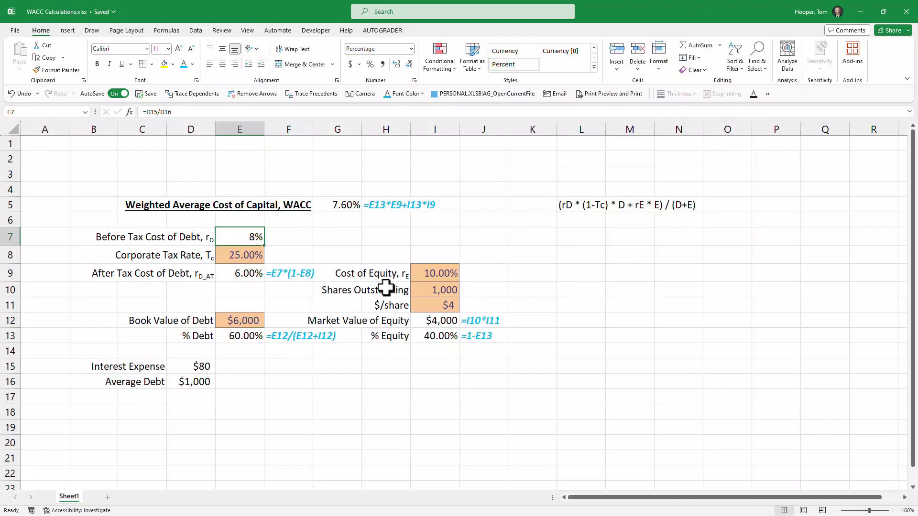
key(alt+h)
key(0)
key(alt+h)
key(0)
Apply the orange Input cell style to D15:D16.
drag(187, 366, 186, 373)
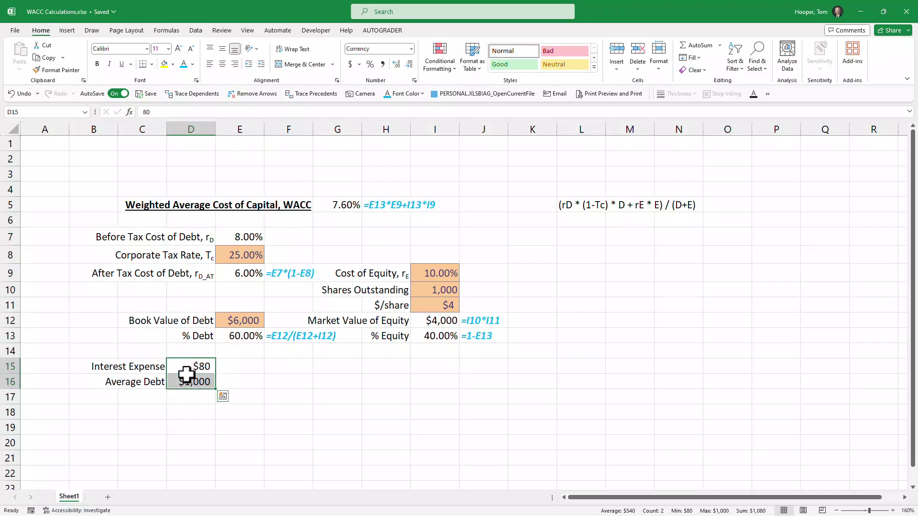
key(alt)
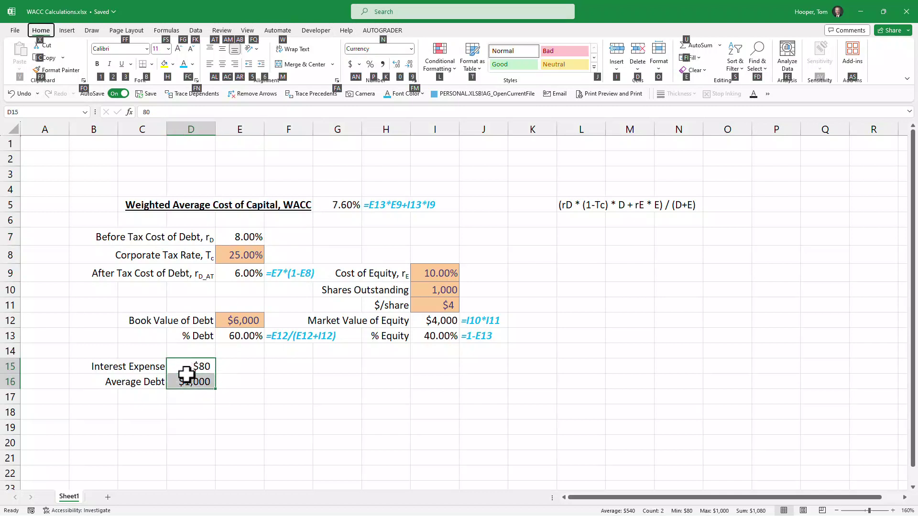
key(h)
key(j)
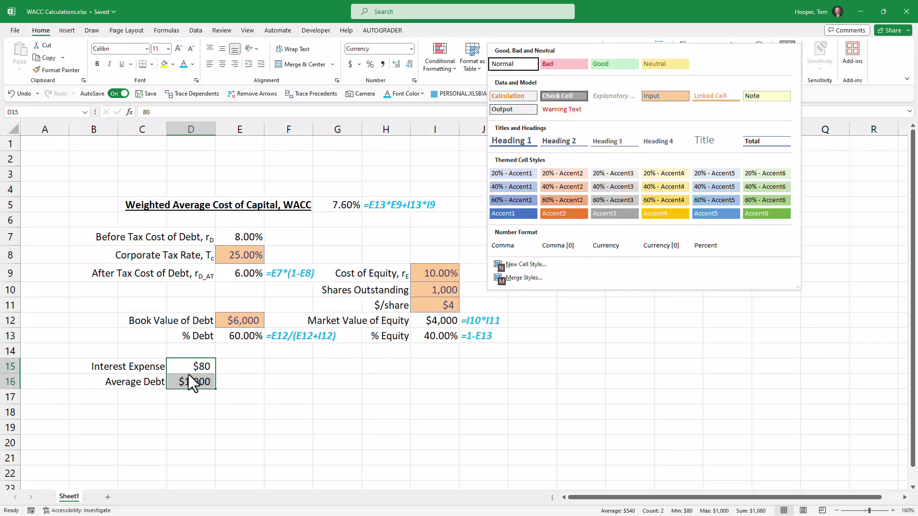
click(680, 96)
click(140, 414)
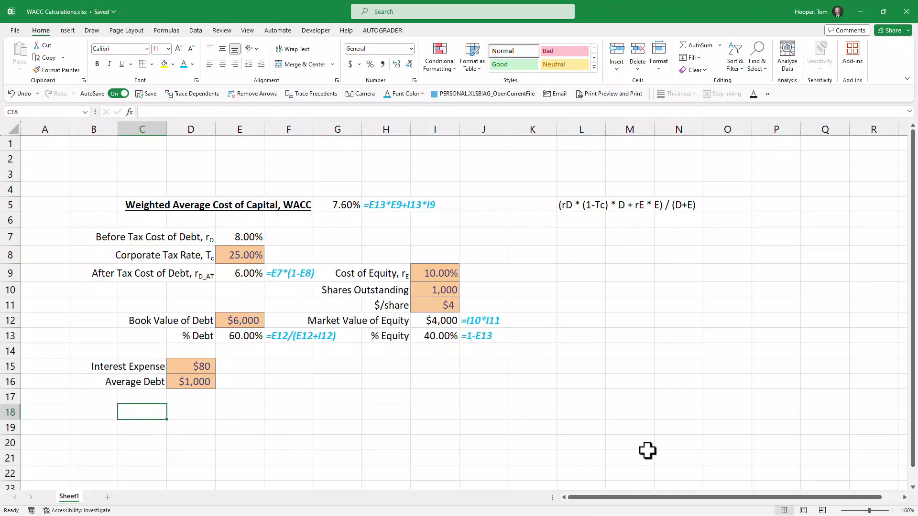
Add a right-aligned 'Tax Provision' label in C18 and 'Profit Before Tax' below it.
text(Tax Provision)
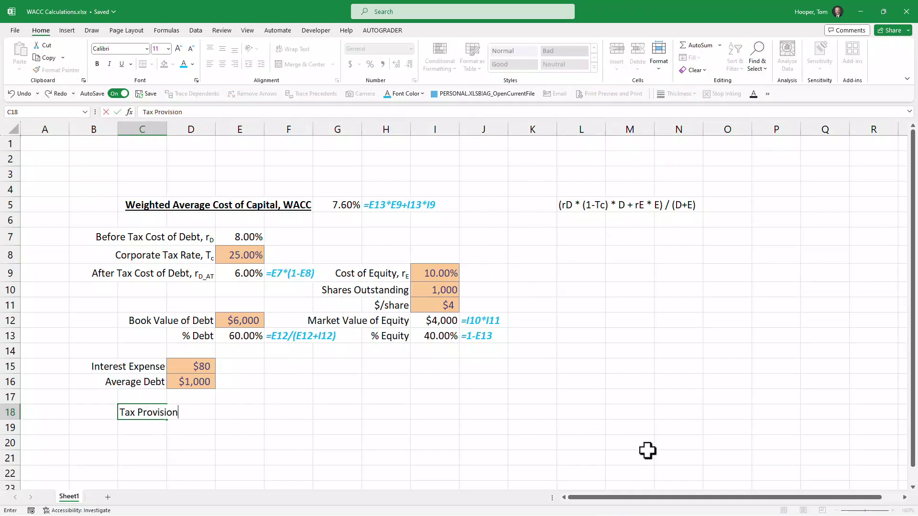
key(Return)
key(Up)
key(alt+h)
key(a)
key(r)
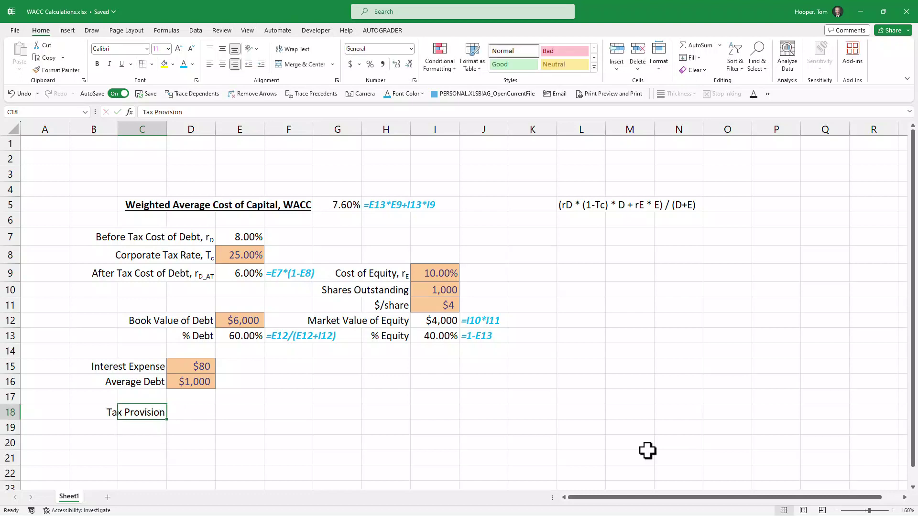
key(Down)
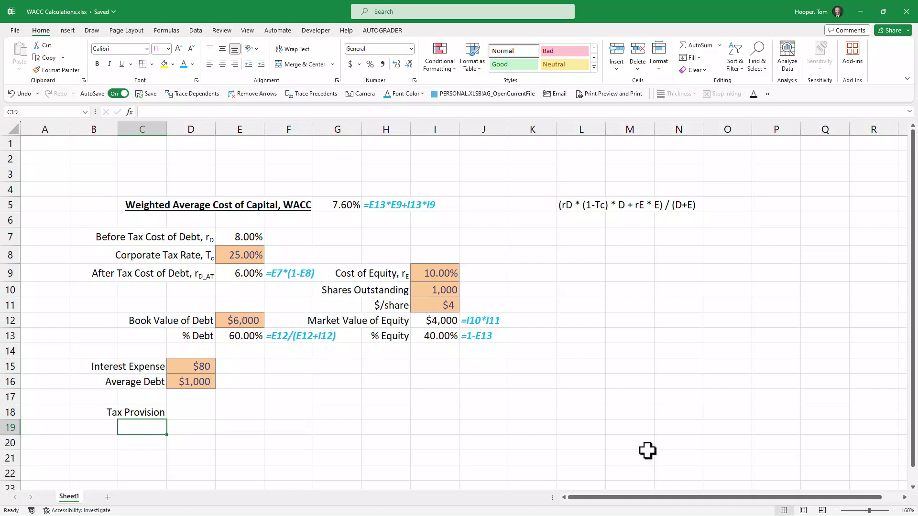
text(Profit Before Tax)
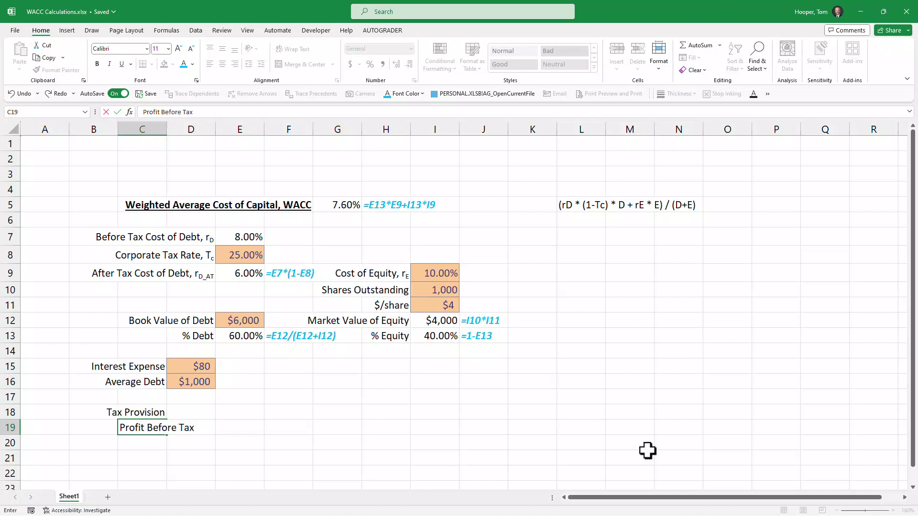
key(Return)
Enter $250 tax provision in D18 and $1,000 profit before tax in D19.
key(Up)
key(Up)
key(Right)
text($25)
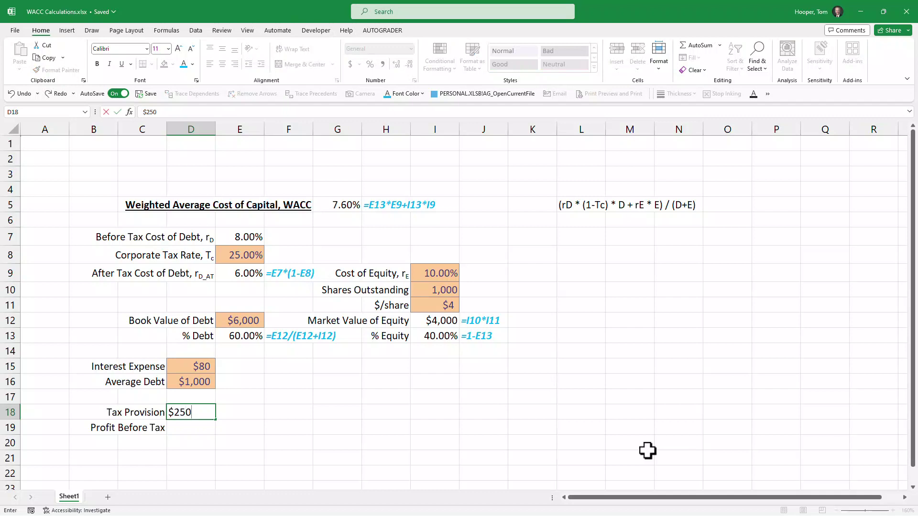
key(Return)
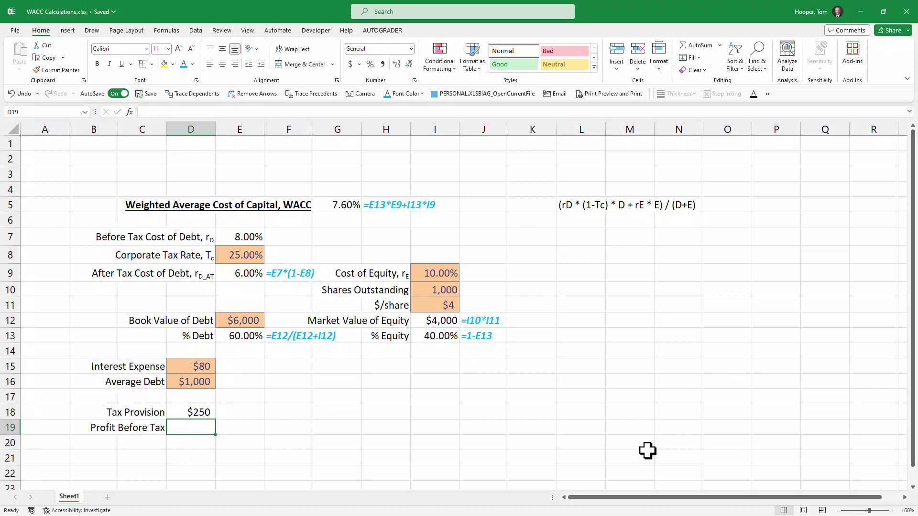
text($1,000)
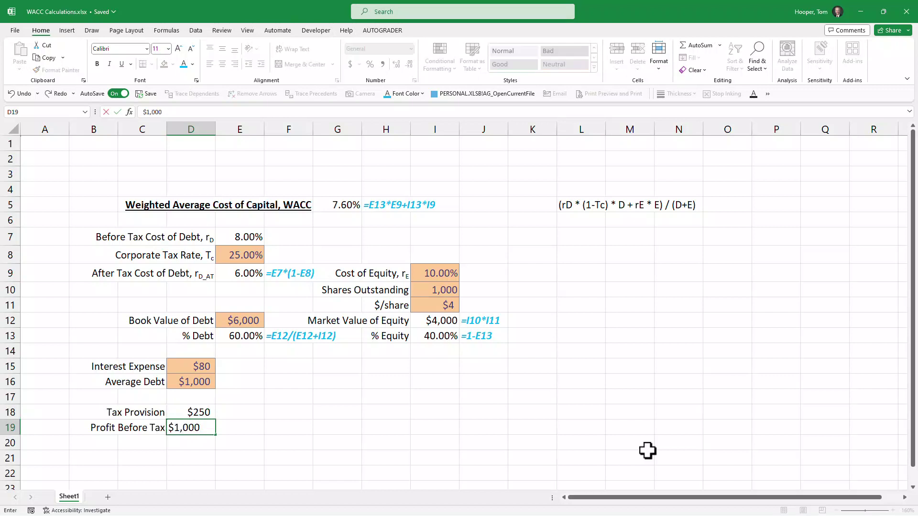
key(Return)
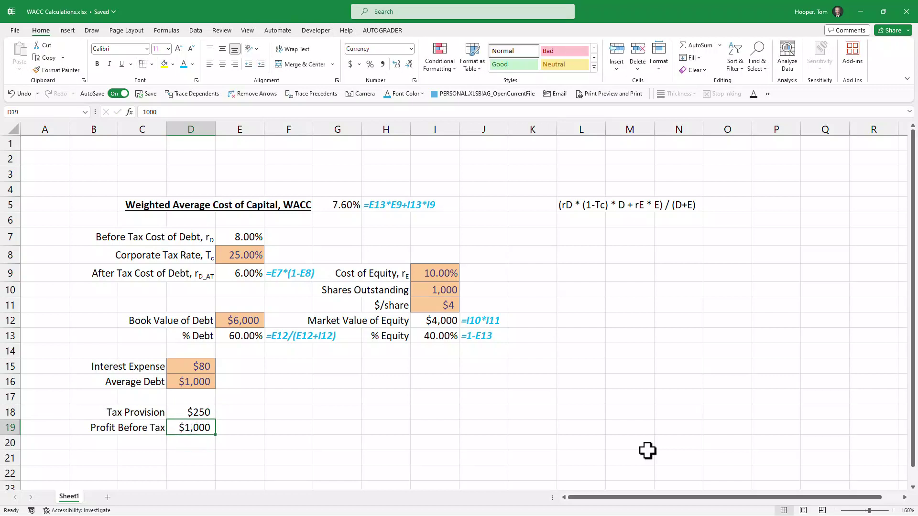
Reset E8 to Normal style and make the tax rate the formula =D18/D19.
click(249, 255)
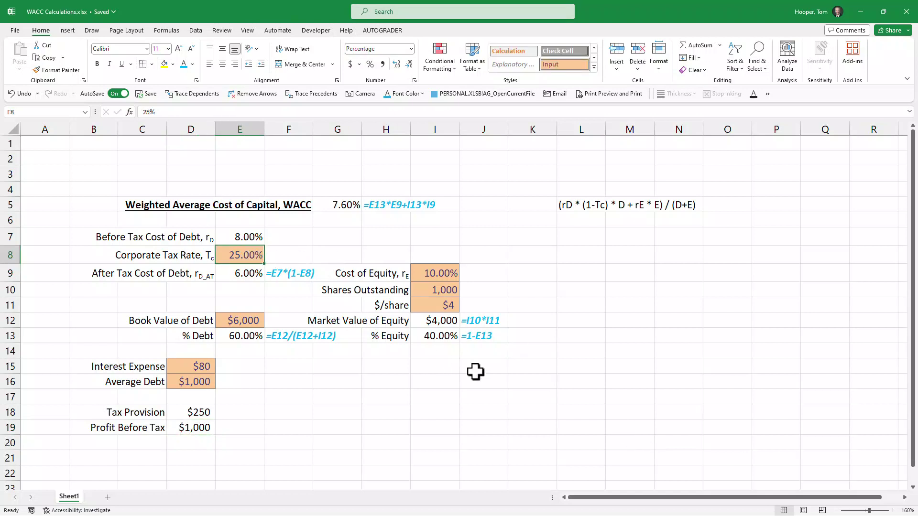
key(alt+h)
key(j)
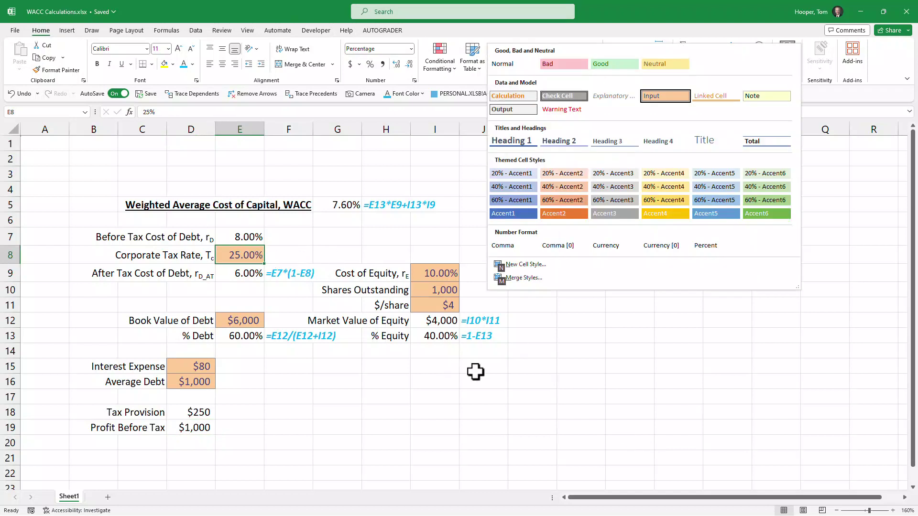
click(512, 66)
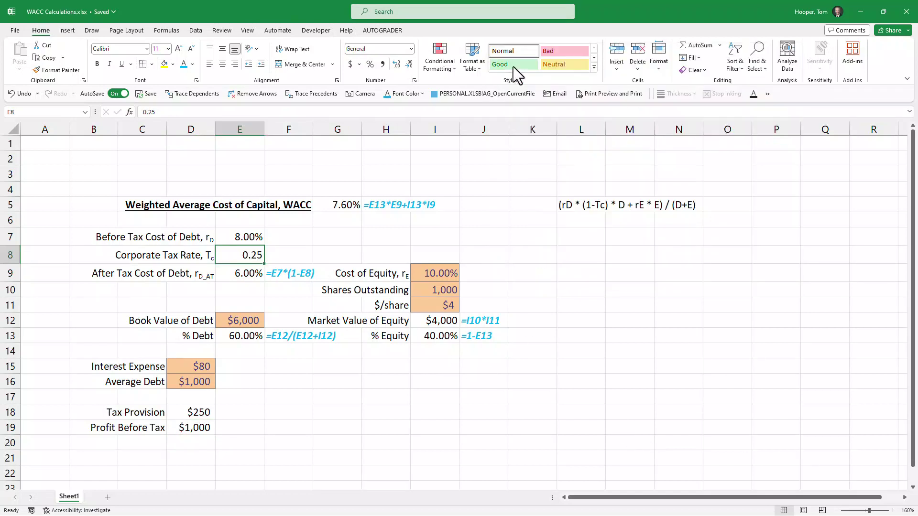
text(=)
click(193, 416)
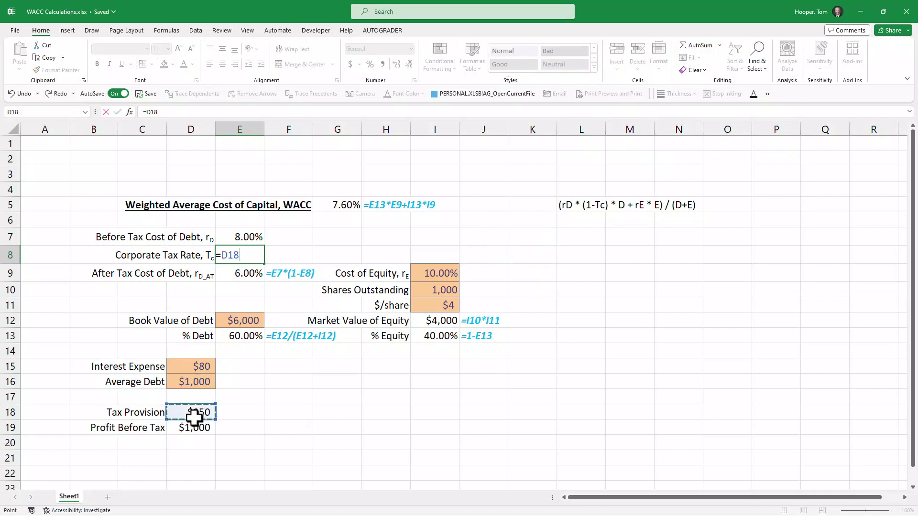
text(/)
click(188, 428)
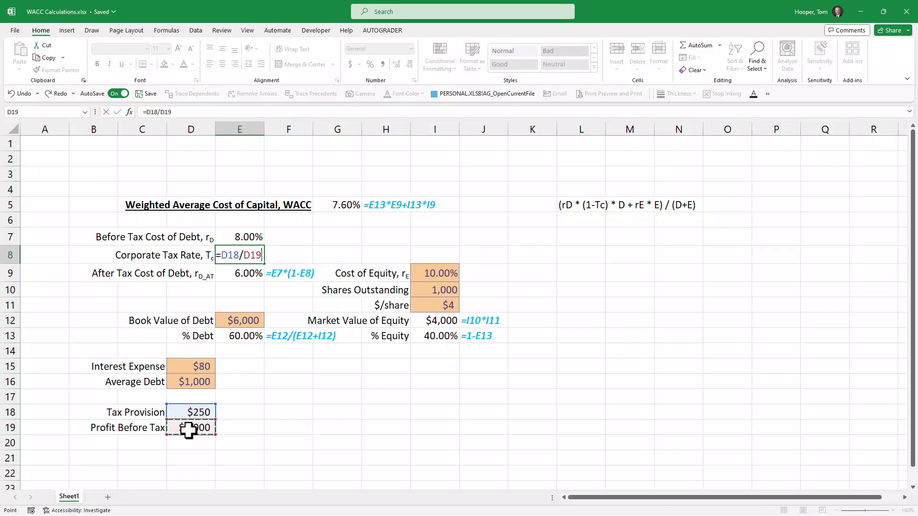
key(Return)
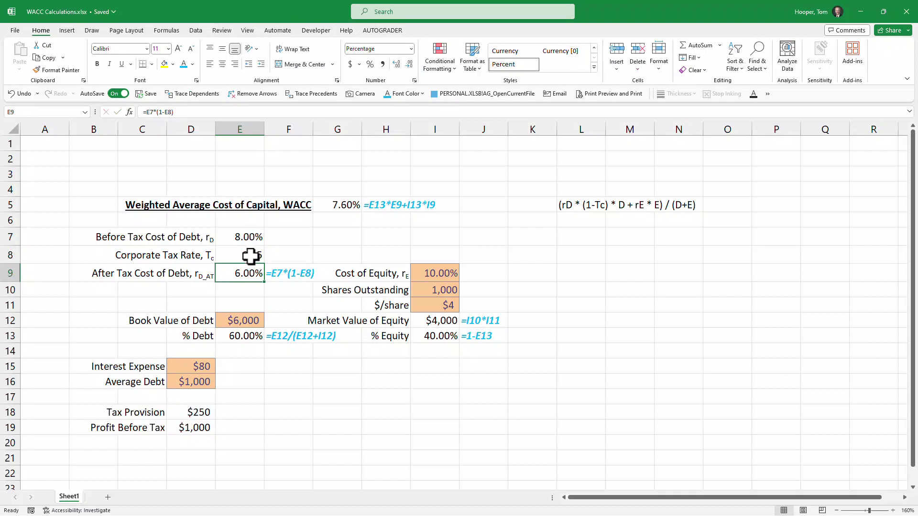
Paste E7's percent formatting onto E8 so it shows 25.00%.
click(250, 254)
shift+click(251, 237)
key(ctrl+c)
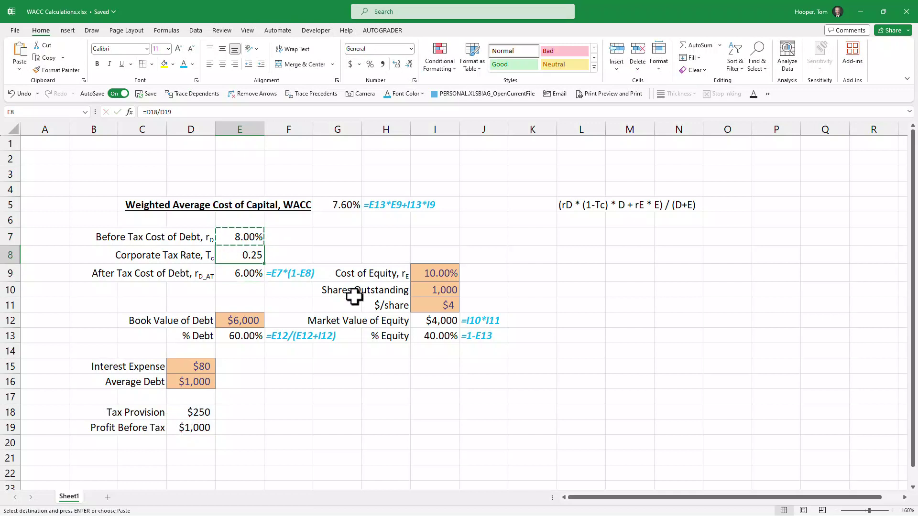
key(ctrl+alt+v)
key(t)
key(Return)
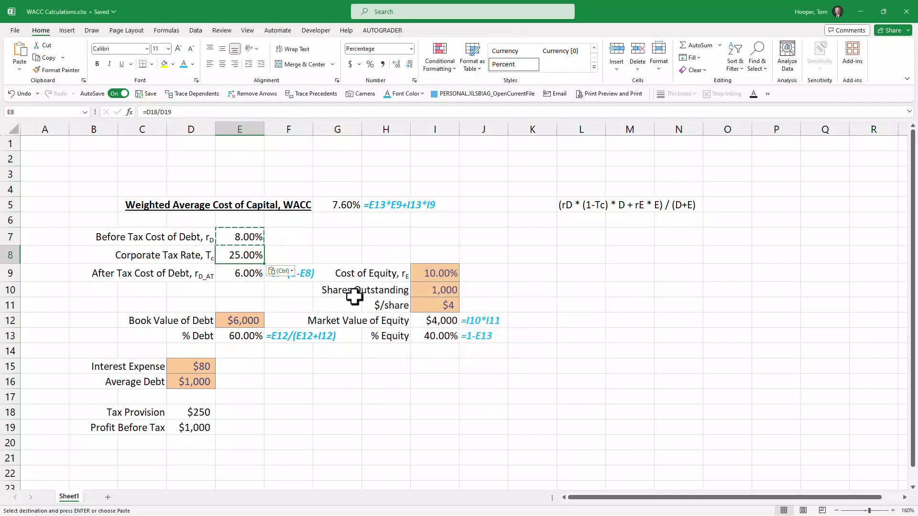
key(Escape)
Paste the orange Input formatting of D15:D16 onto D18:D19.
drag(193, 370, 198, 425)
key(ctrl+c)
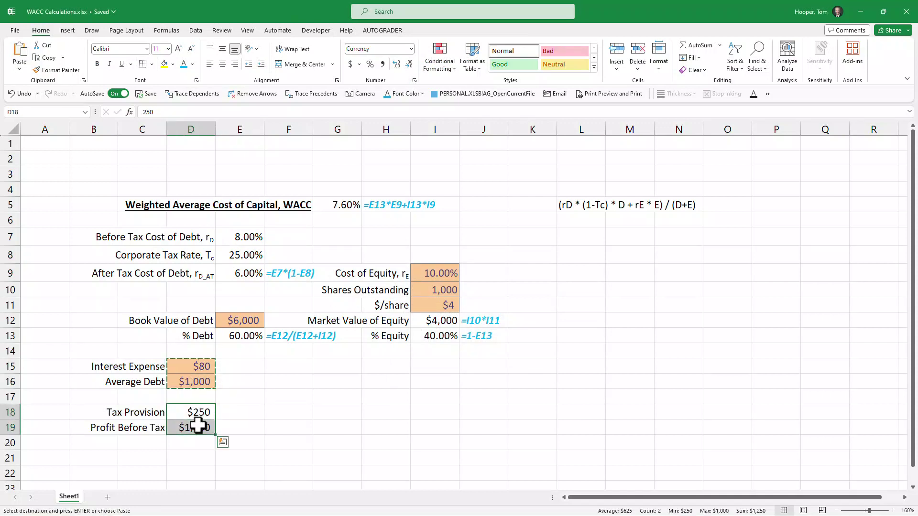
key(ctrl+alt+v)
key(t)
key(Return)
key(Escape)
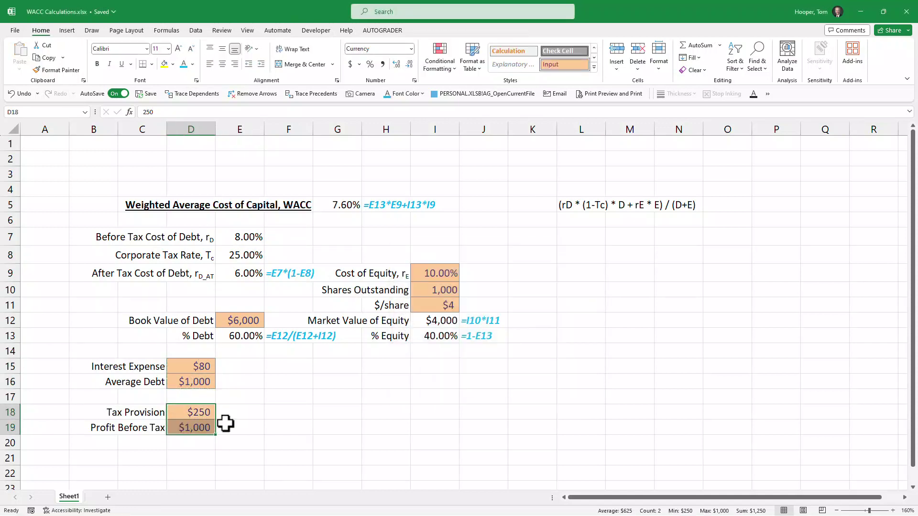
click(275, 412)
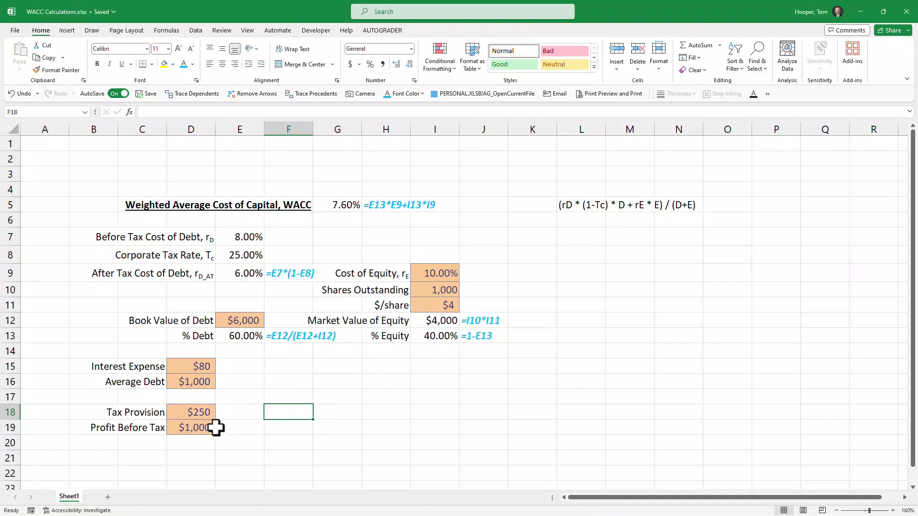
drag(190, 365, 197, 426)
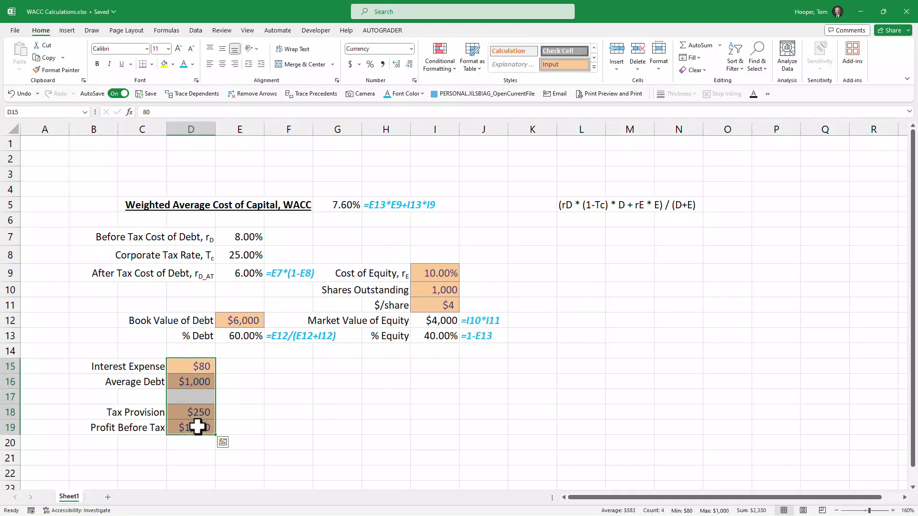
Check the inputs in E12, I10, I11 and I9, confirming the $/share shows $4.00.
click(248, 320)
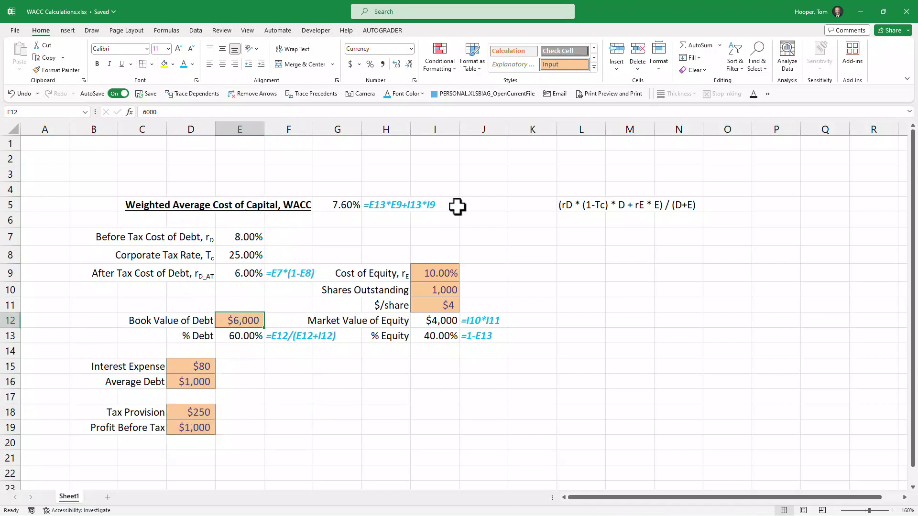
click(436, 290)
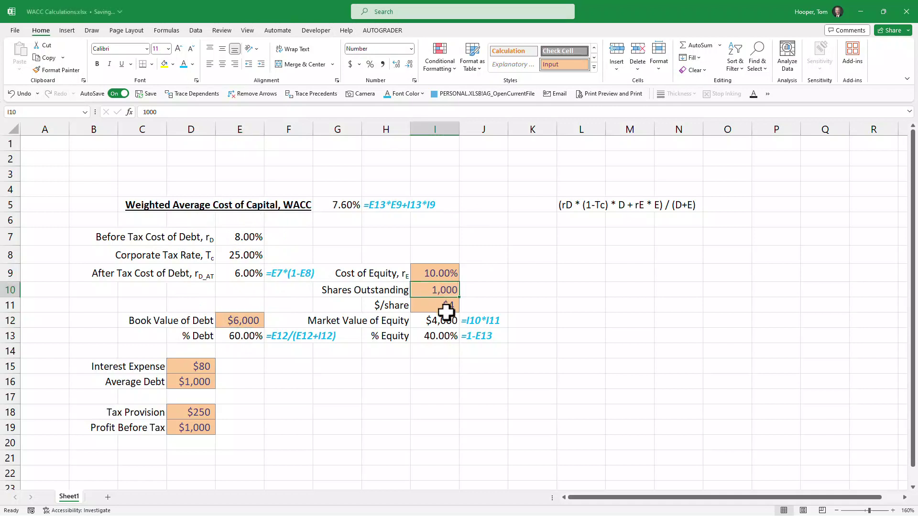
click(431, 307)
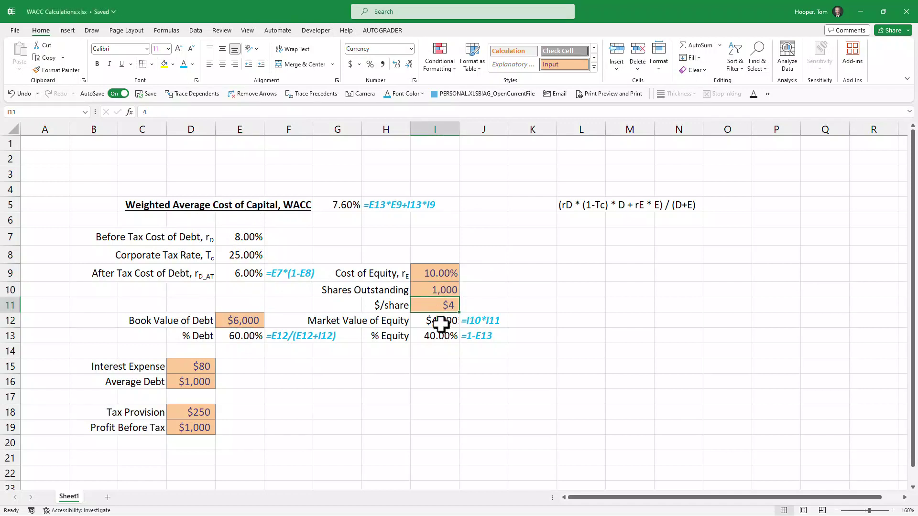
click(423, 293)
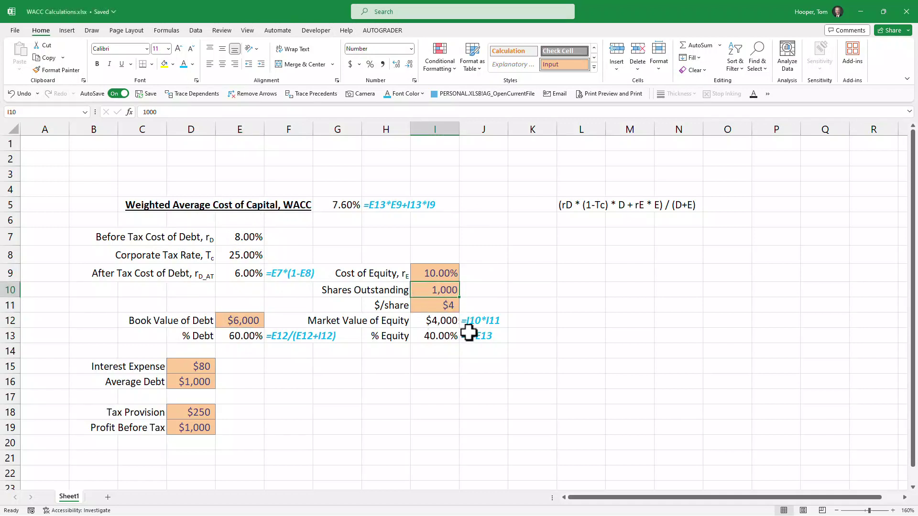
click(430, 304)
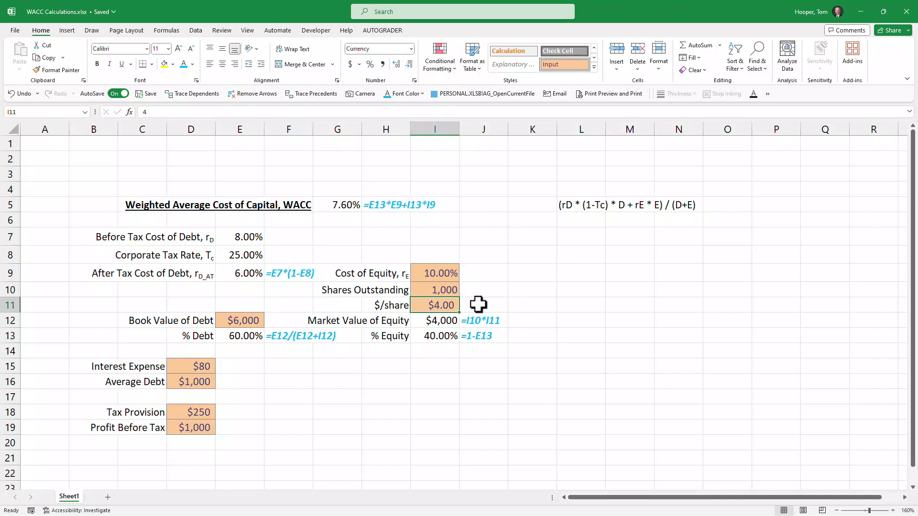
click(443, 271)
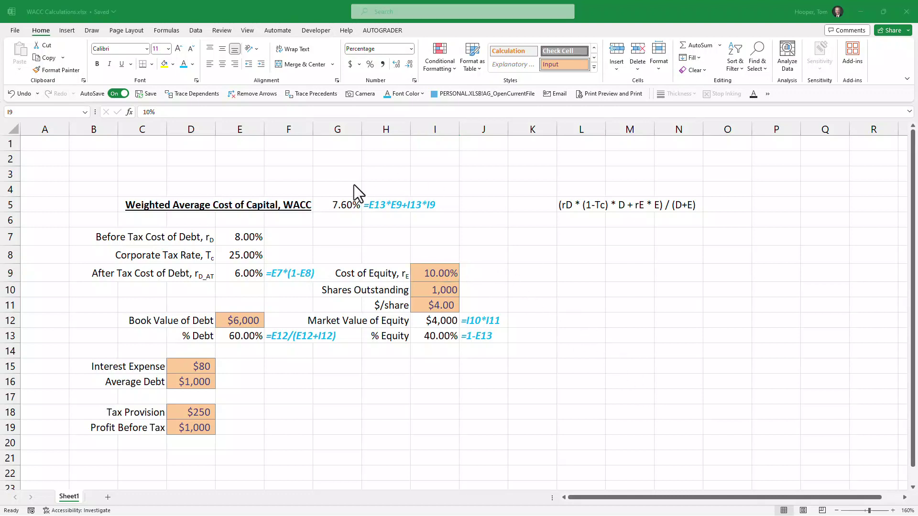
Apply the Output cell style to the WACC result in G5.
click(336, 204)
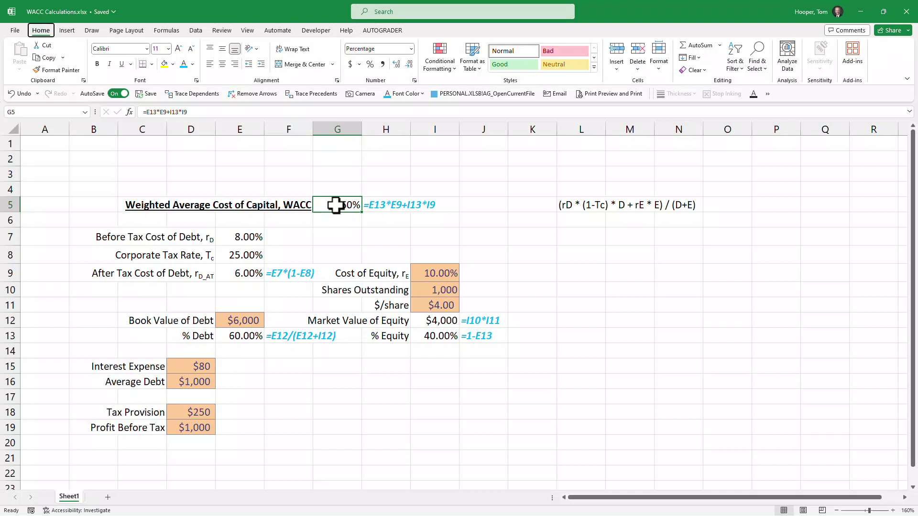
key(alt+h)
key(j)
click(516, 109)
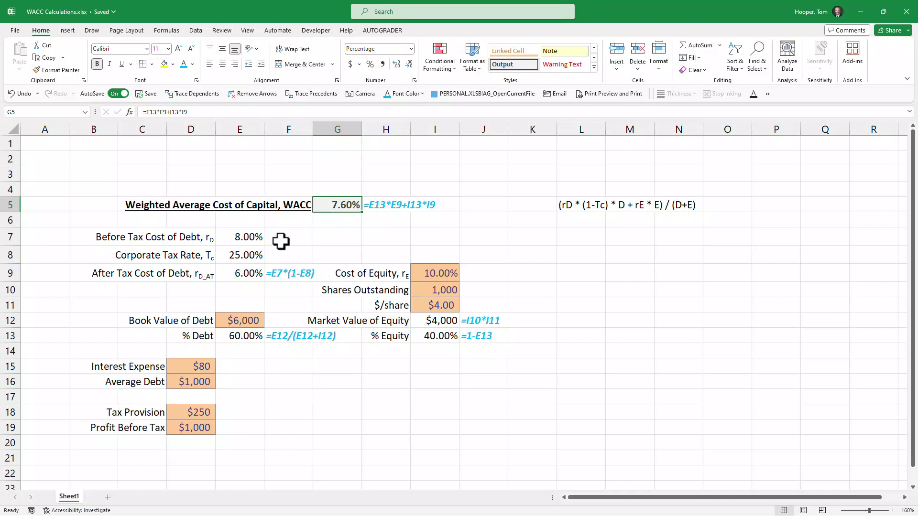
Copy the F9 formula-text note into F7:F8 to show =D15/D16 and =D18/D19.
click(290, 270)
key(ctrl+c)
drag(295, 239, 294, 252)
key(ctrl+v)
click(311, 368)
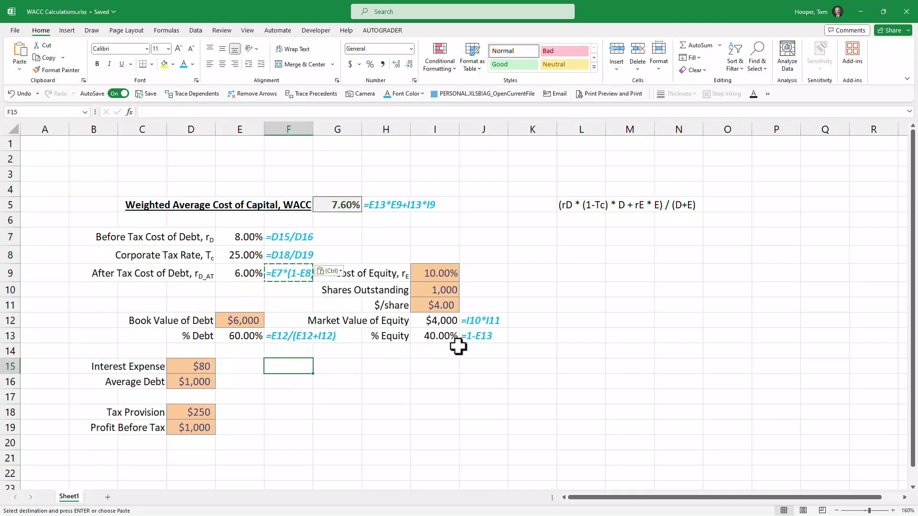
key(Escape)
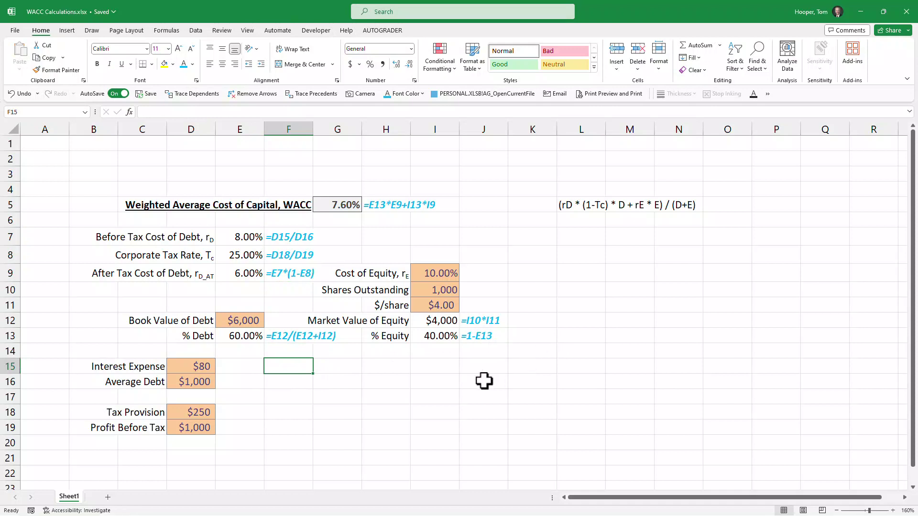